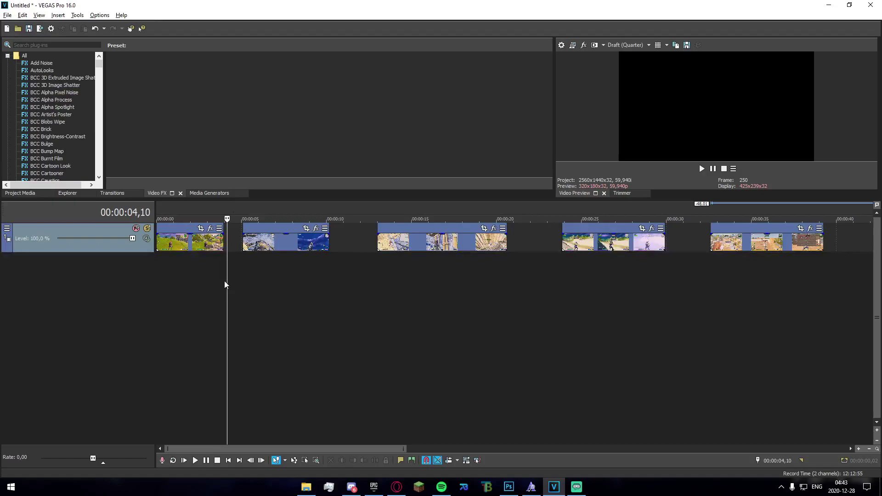
- Insert a new video track above the gameplay clips
{"action": "left_click_drag", "start_coordinate": [227, 268], "coordinate": [208, 271]}
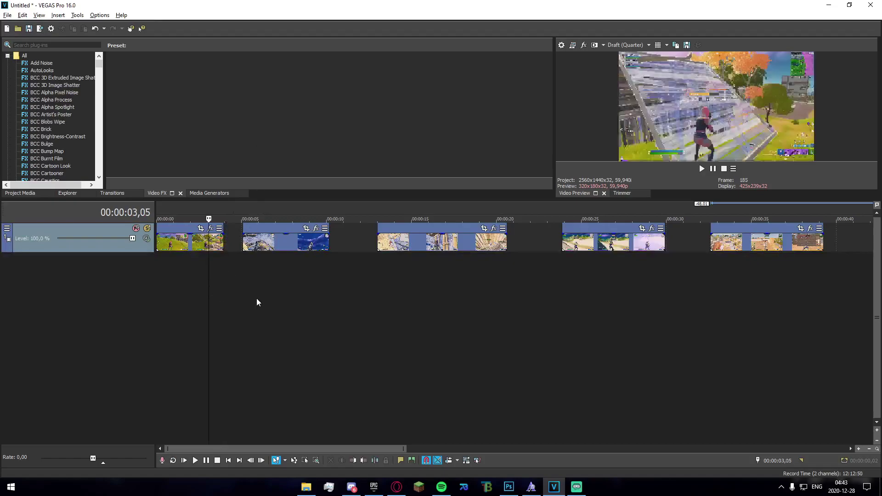
{"action": "scroll", "coordinate": [257, 299], "scroll_direction": "up", "scroll_amount": 4}
{"action": "right_click", "coordinate": [333, 311]}
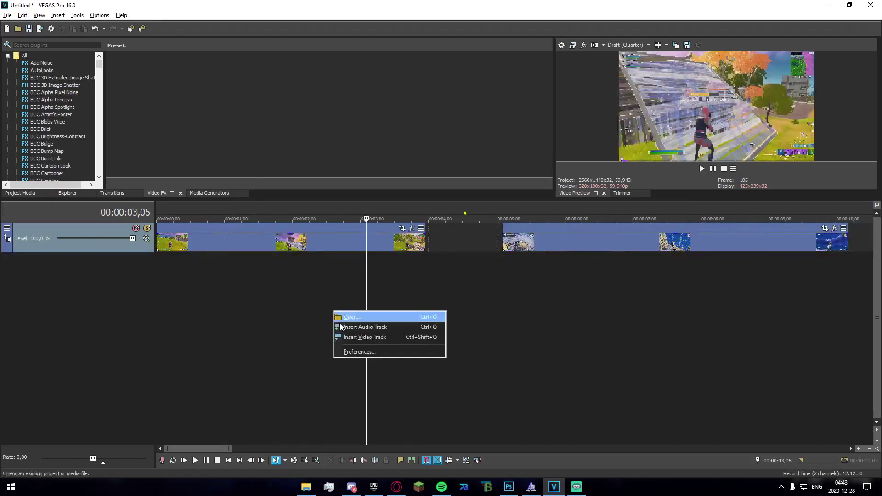
{"action": "left_click", "coordinate": [374, 338]}
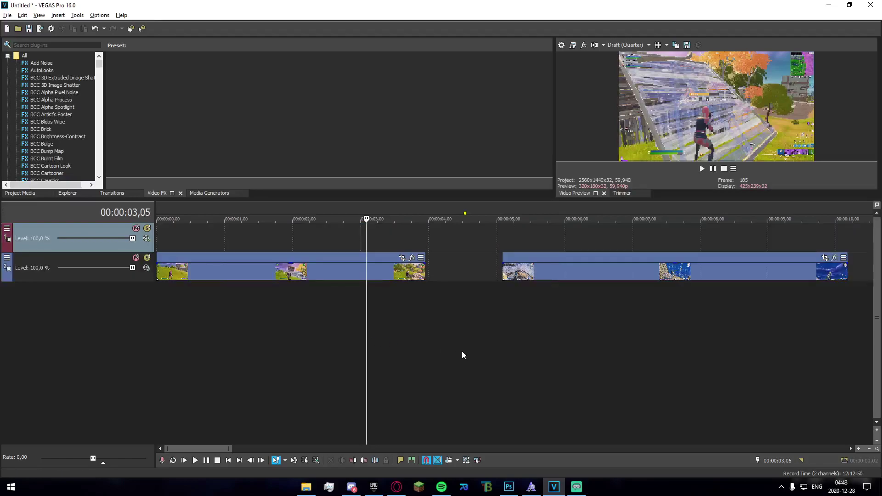
{"action": "right_click", "coordinate": [463, 389]}
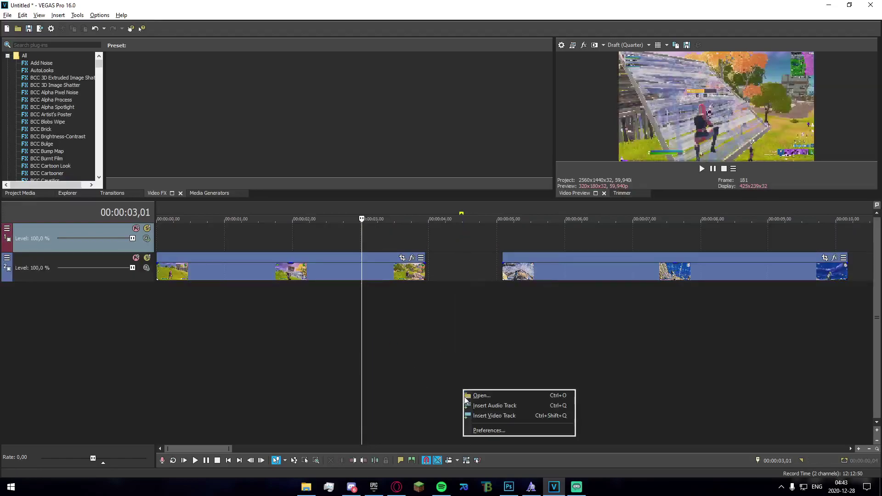
- Set the playhead to 00:00:02,57 near the first clip's end and move the second clip onto the upper track starting there
{"action": "left_click", "coordinate": [391, 313]}
{"action": "left_click", "coordinate": [423, 268]}
{"action": "scroll", "coordinate": [416, 307], "scroll_direction": "up", "scroll_amount": 4}
{"action": "key", "text": "Left"}
{"action": "key", "text": "Left"}
{"action": "key", "text": "Left"}
{"action": "key", "text": "Left"}
{"action": "key", "text": "Left"}
{"action": "key", "text": "Left"}
{"action": "key", "text": "Left"}
{"action": "key", "text": "Left"}
{"action": "key", "text": "Left"}
{"action": "key", "text": "Left"}
{"action": "key", "text": "Left"}
{"action": "key", "text": "Left"}
{"action": "key", "text": "Left"}
{"action": "key", "text": "Left"}
{"action": "key", "text": "Left"}
{"action": "key", "text": "Left"}
{"action": "key", "text": "Left"}
{"action": "key", "text": "Left"}
{"action": "key", "text": "Left"}
{"action": "key", "text": "Left"}
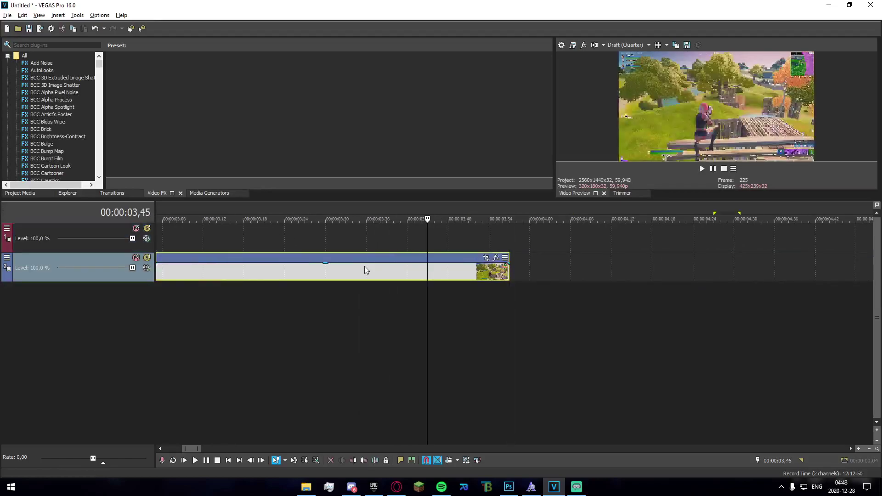
{"action": "key", "text": "Left"}
{"action": "key", "text": "Left"}
{"action": "key", "text": "Left"}
{"action": "key", "text": "Left"}
{"action": "key", "text": "Left"}
{"action": "key", "text": "Left"}
{"action": "key", "text": "Left"}
{"action": "key", "text": "Left"}
{"action": "key", "text": "Left"}
{"action": "key", "text": "Left"}
{"action": "key", "text": "Left"}
{"action": "key", "text": "Left"}
{"action": "key", "text": "Left"}
{"action": "key", "text": "Left"}
{"action": "scroll", "coordinate": [244, 278], "scroll_direction": "down", "scroll_amount": 3}
{"action": "left_click", "coordinate": [459, 277]}
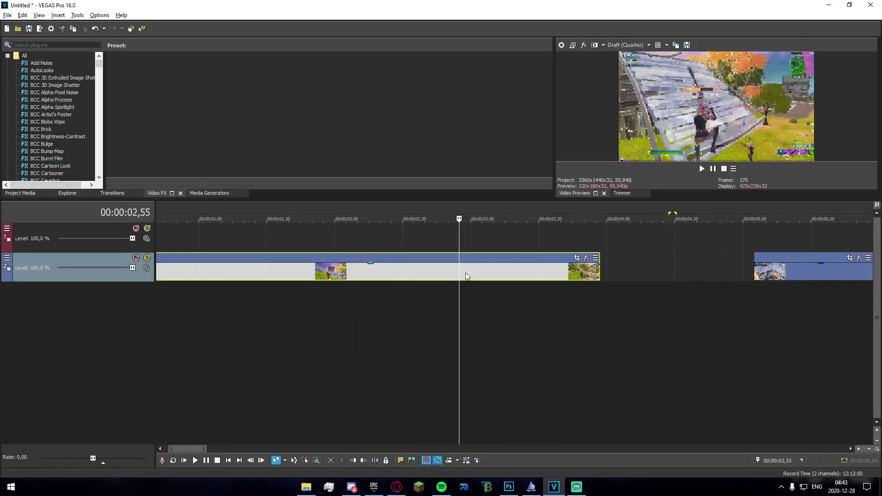
{"action": "left_click", "coordinate": [472, 272]}
{"action": "left_click", "coordinate": [446, 271]}
{"action": "left_click", "coordinate": [443, 271]}
{"action": "left_click", "coordinate": [470, 274]}
{"action": "left_click_drag", "start_coordinate": [471, 273], "coordinate": [480, 271]}
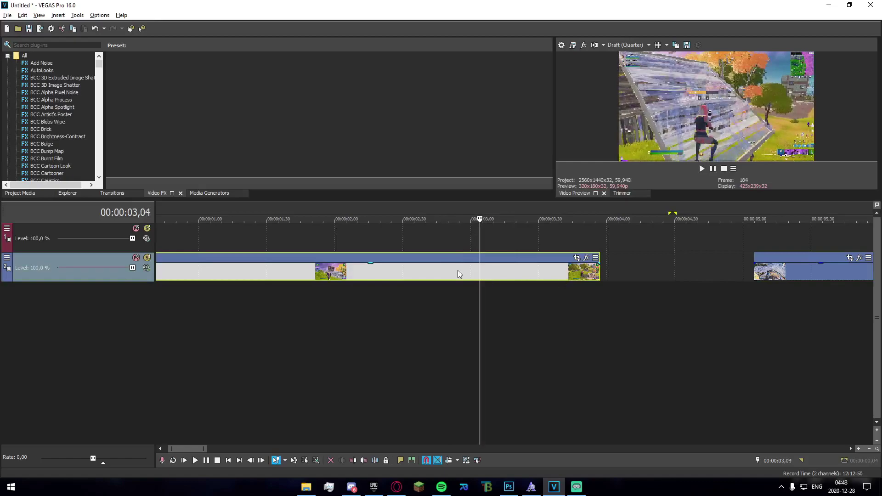
{"action": "left_click", "coordinate": [458, 270]}
{"action": "left_click", "coordinate": [463, 274]}
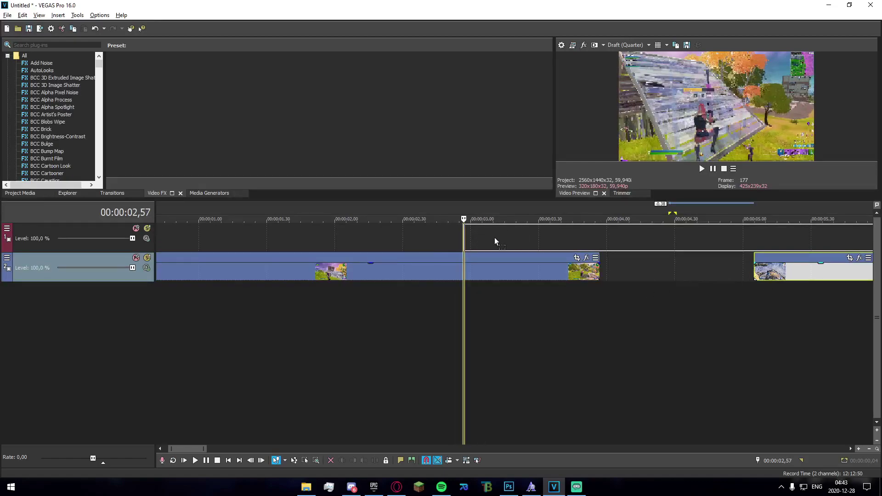
- Insert another video track on top and duplicate the second clip onto it, aligned with the original
{"action": "scroll", "coordinate": [501, 276], "scroll_direction": "down", "scroll_amount": 5}
{"action": "scroll", "coordinate": [269, 335], "scroll_direction": "up", "scroll_amount": 4}
{"action": "right_click", "coordinate": [365, 361]}
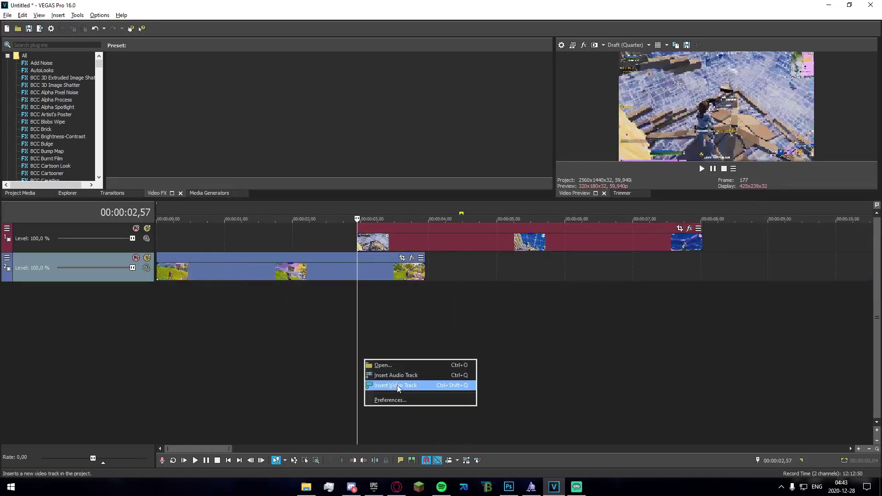
{"action": "left_click", "coordinate": [397, 385]}
{"action": "left_click", "coordinate": [413, 271]}
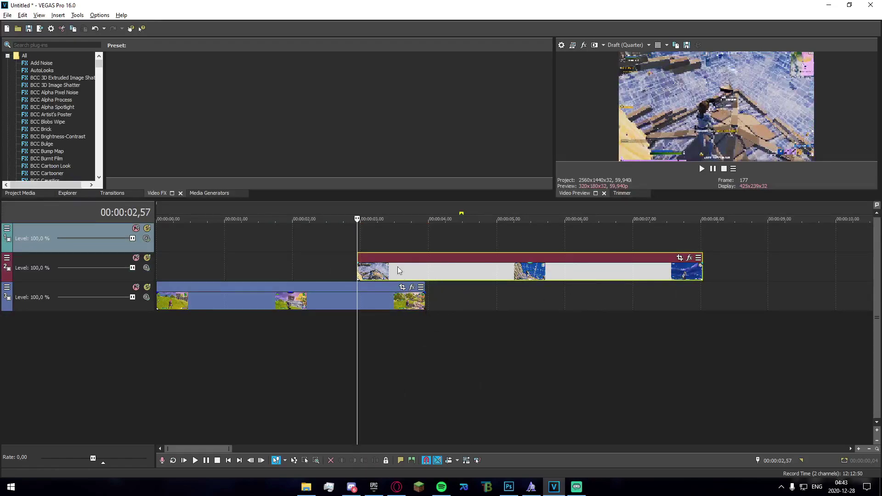
{"action": "left_click_drag", "start_coordinate": [398, 266], "coordinate": [385, 247]}
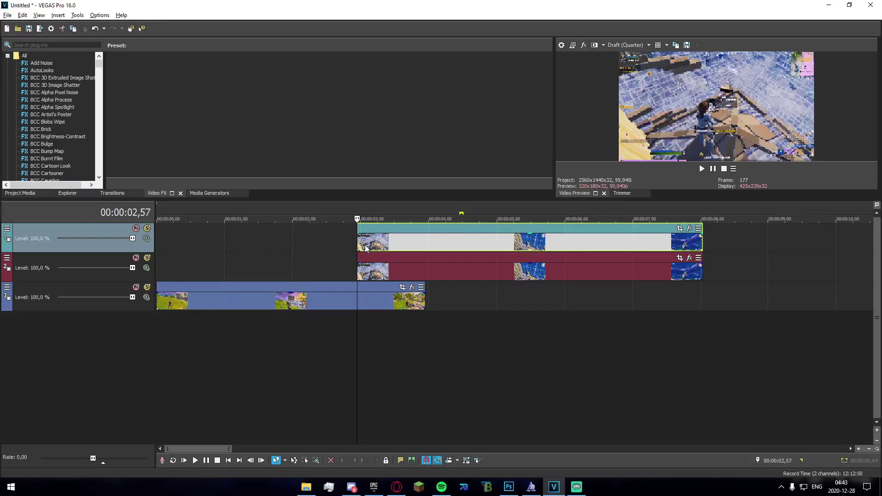
- Mask the top-track copy with a closed path around the lower-right half of the frame, cut along the corner-to-corner diagonal
{"action": "left_click", "coordinate": [680, 229]}
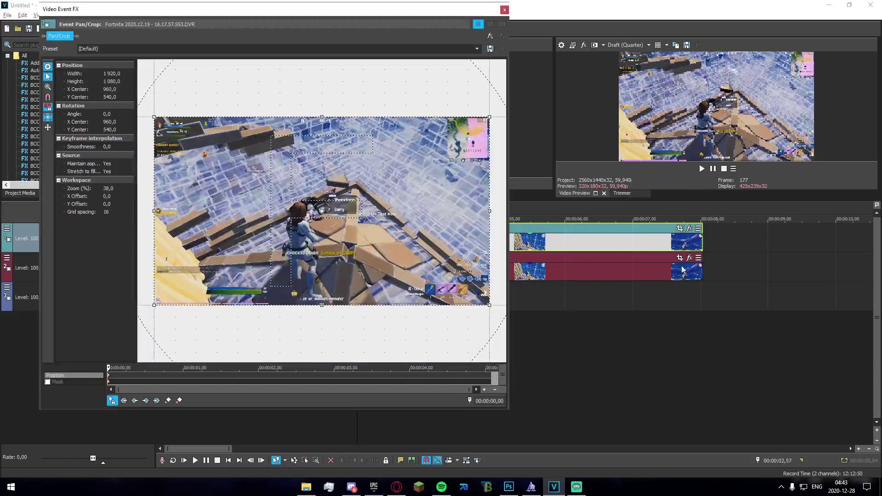
{"action": "left_click", "coordinate": [48, 382]}
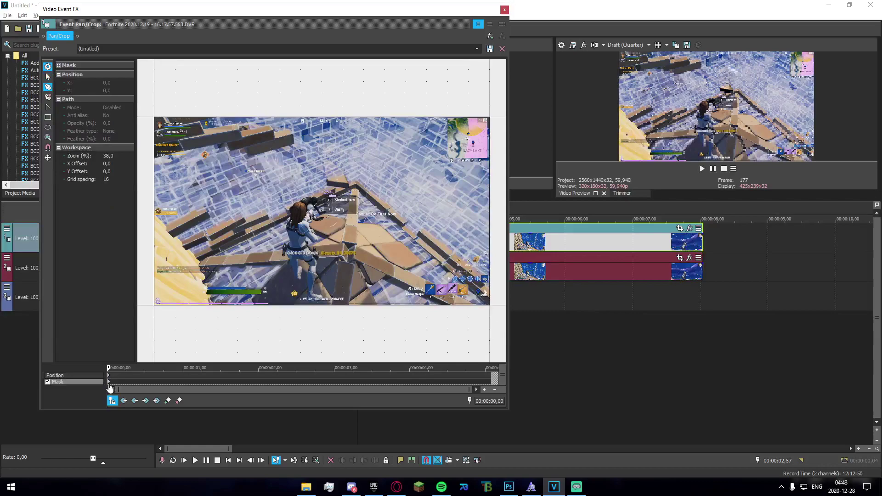
{"action": "scroll", "coordinate": [250, 204], "scroll_direction": "down", "scroll_amount": 2}
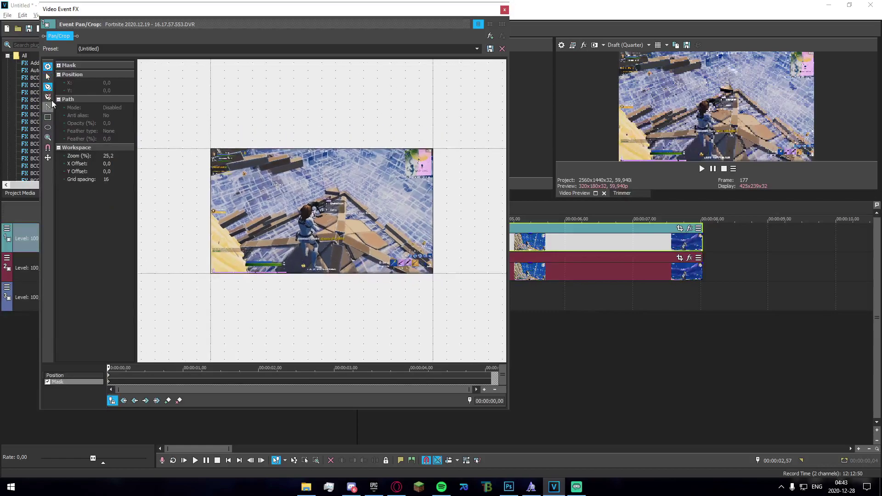
{"action": "left_click", "coordinate": [436, 146]}
{"action": "left_click", "coordinate": [206, 278]}
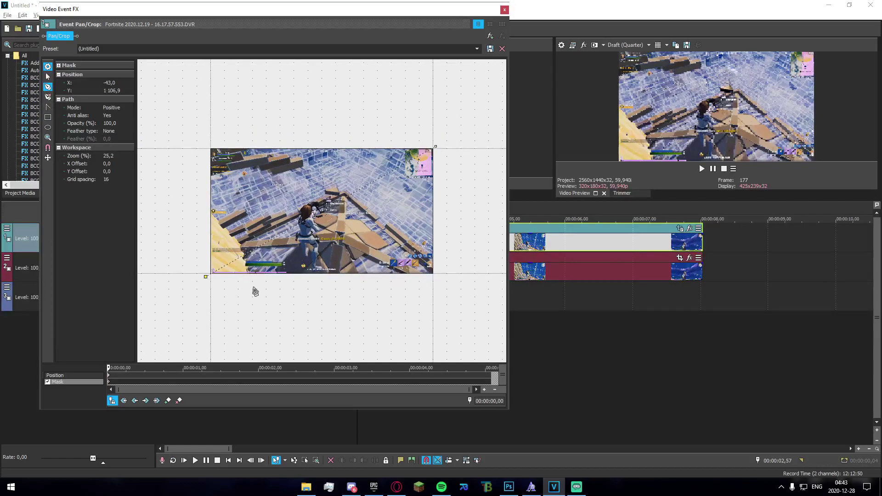
{"action": "left_click", "coordinate": [429, 289]}
{"action": "left_click", "coordinate": [451, 281]}
{"action": "left_click", "coordinate": [455, 251]}
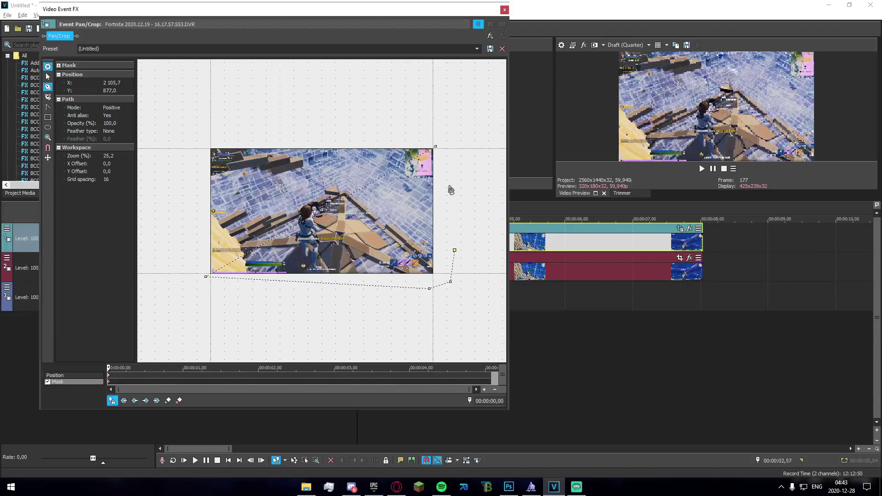
{"action": "left_click", "coordinate": [435, 147]}
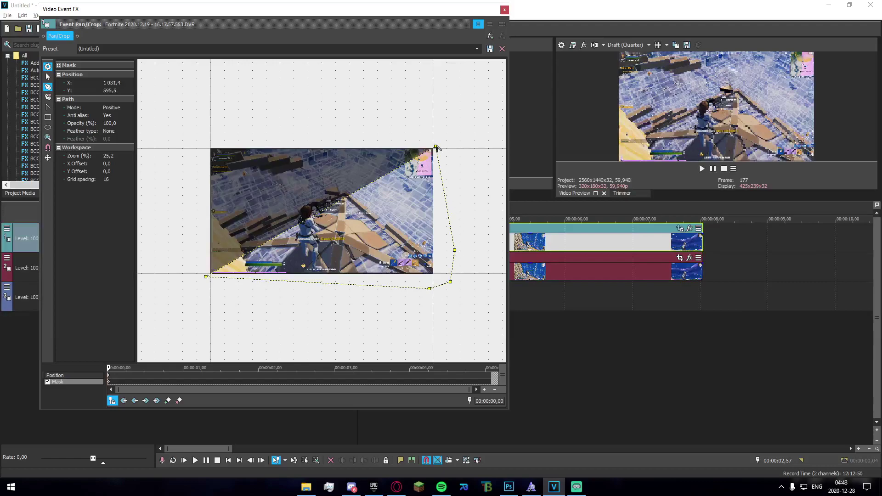
{"action": "left_click", "coordinate": [505, 9]}
- Open Pan/Crop for the middle-track copy and enable its mask
{"action": "left_click", "coordinate": [679, 259]}
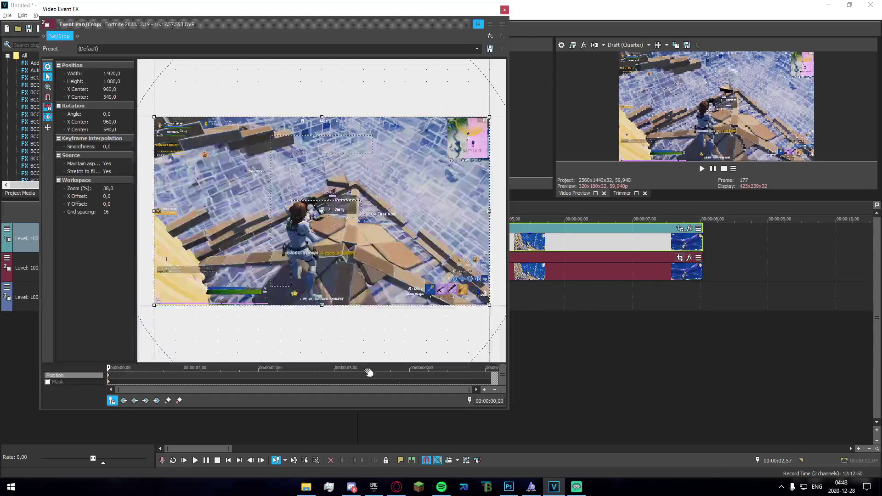
{"action": "left_click", "coordinate": [104, 383]}
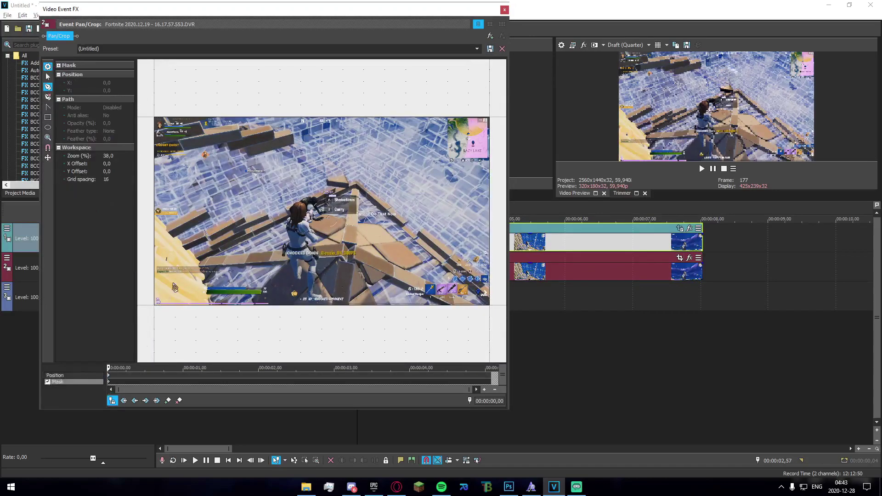
{"action": "scroll", "coordinate": [174, 288], "scroll_direction": "down", "scroll_amount": 2}
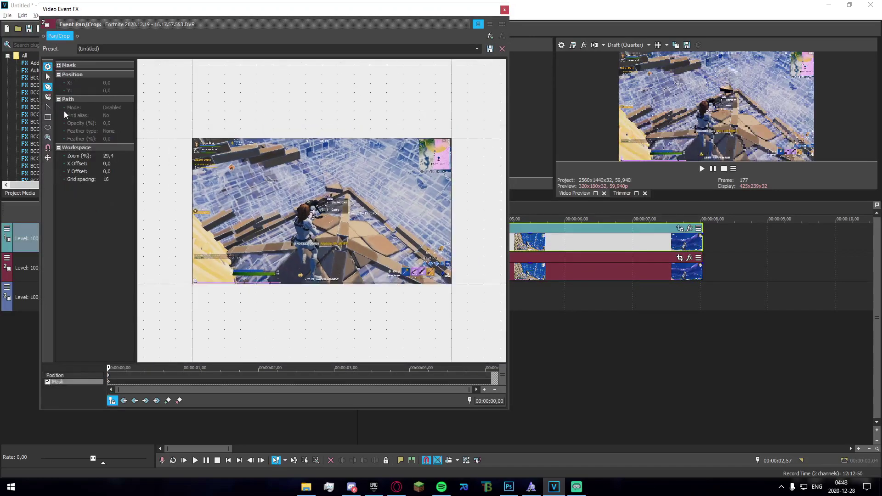
{"action": "left_click", "coordinate": [189, 286]}
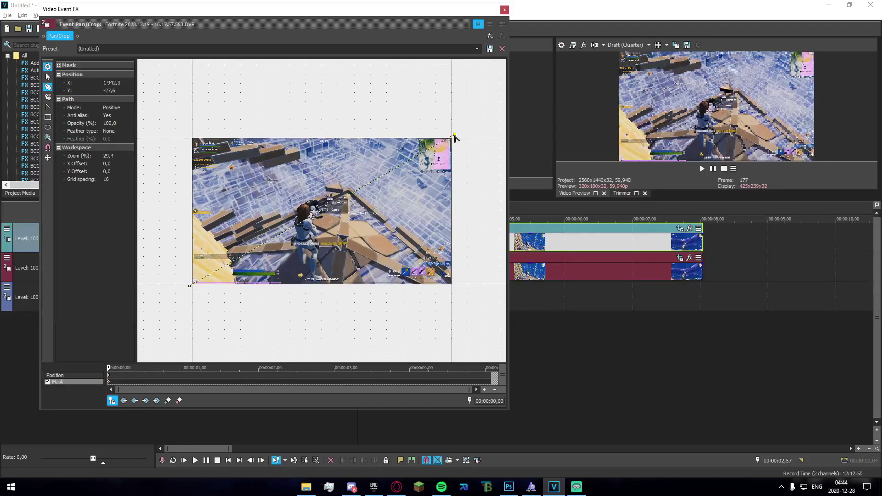
{"action": "left_click", "coordinate": [455, 137]}
{"action": "key", "text": "ctrl+z"}
{"action": "key", "text": "ctrl+z"}
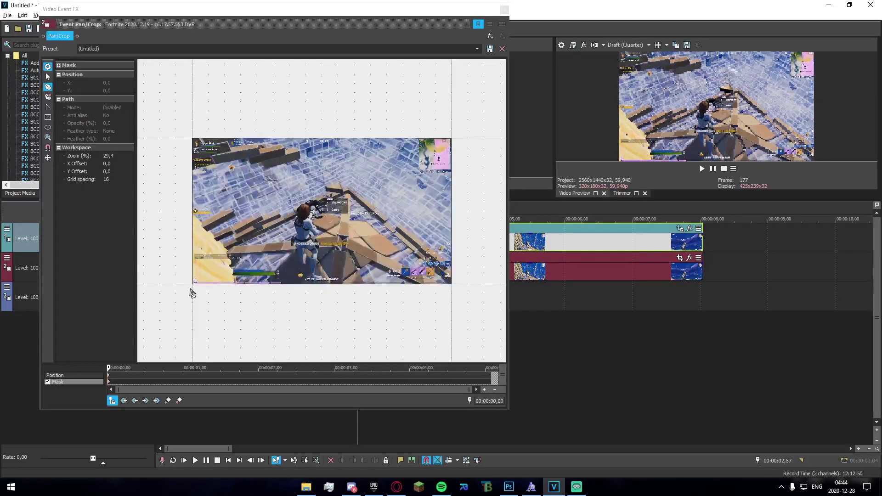
- Draw a closed mask path around the upper-left half of the middle-track copy, cut along the same corner-to-corner diagonal
{"action": "left_click", "coordinate": [189, 286]}
{"action": "left_click", "coordinate": [456, 136]}
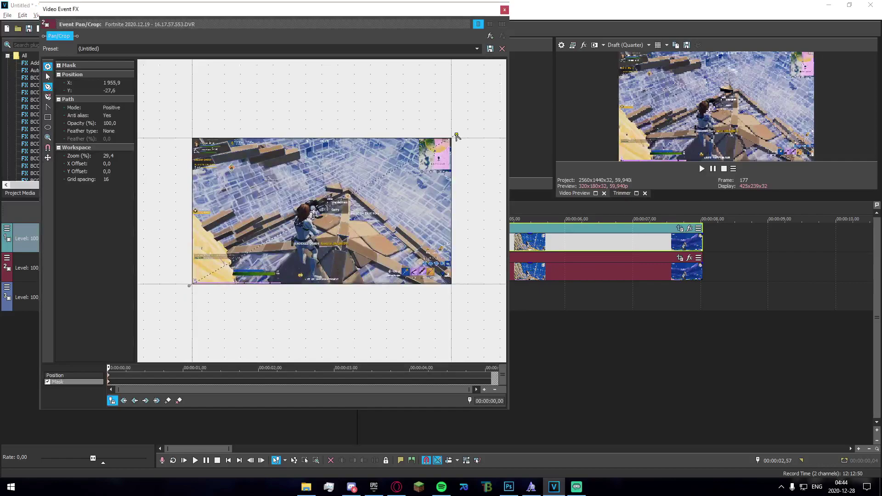
{"action": "left_click", "coordinate": [281, 111]}
{"action": "left_click", "coordinate": [191, 115]}
{"action": "left_click", "coordinate": [153, 116]}
{"action": "left_click", "coordinate": [166, 194]}
{"action": "left_click", "coordinate": [189, 285]}
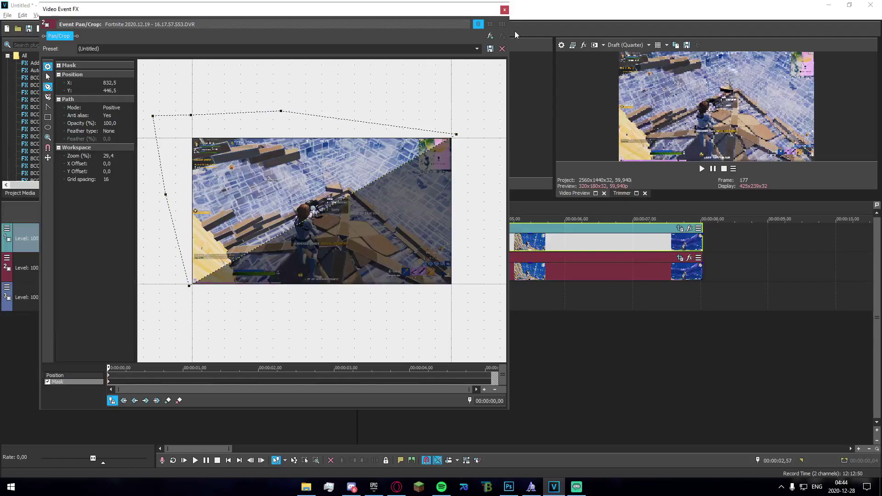
{"action": "left_click", "coordinate": [504, 10]}
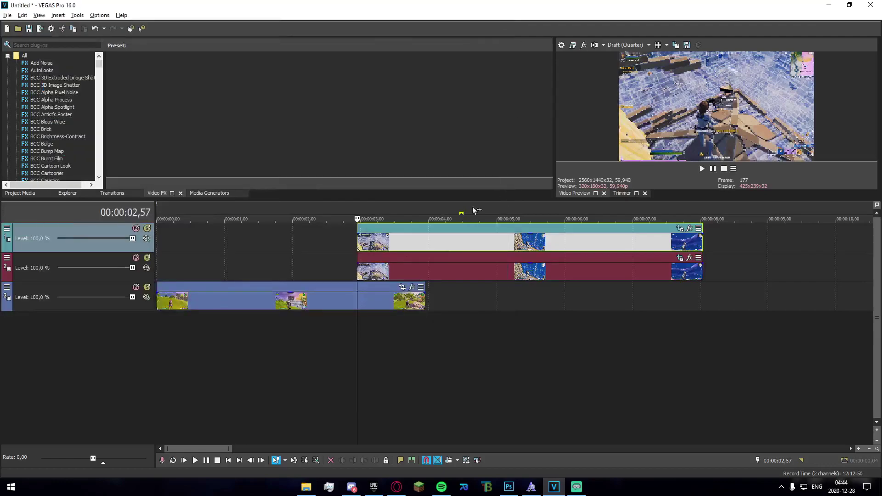
- Review the two masked copies in the preview at several points along the timeline
{"action": "left_click", "coordinate": [376, 335]}
{"action": "left_click", "coordinate": [353, 343]}
{"action": "left_click", "coordinate": [341, 344]}
{"action": "left_click", "coordinate": [390, 344]}
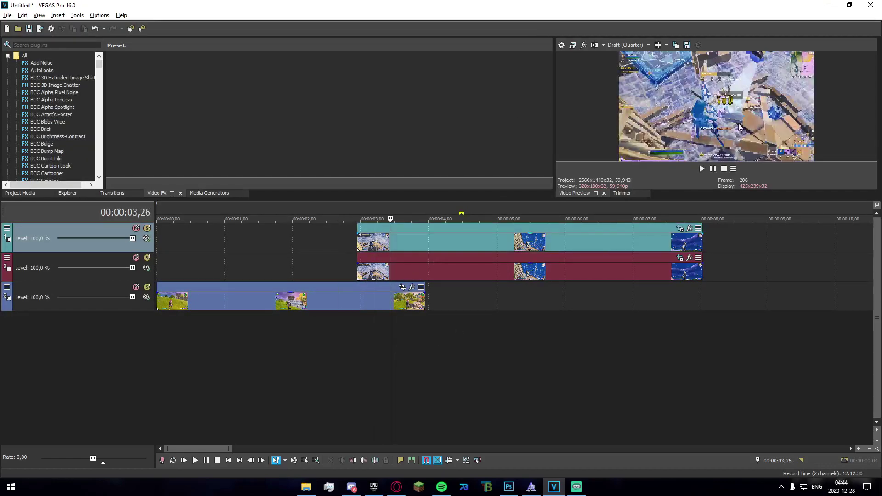
{"action": "left_click", "coordinate": [472, 398]}
{"action": "left_click", "coordinate": [389, 394]}
{"action": "left_click", "coordinate": [444, 386]}
{"action": "left_click", "coordinate": [551, 377]}
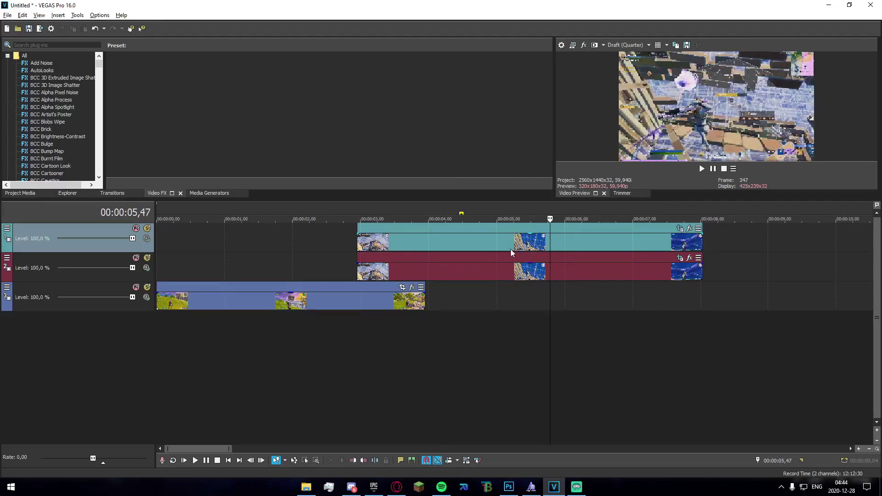
- Search the video effects for "drop" and apply the second S_DropShadow preset to both masked clip copies
{"action": "left_click", "coordinate": [383, 241]}
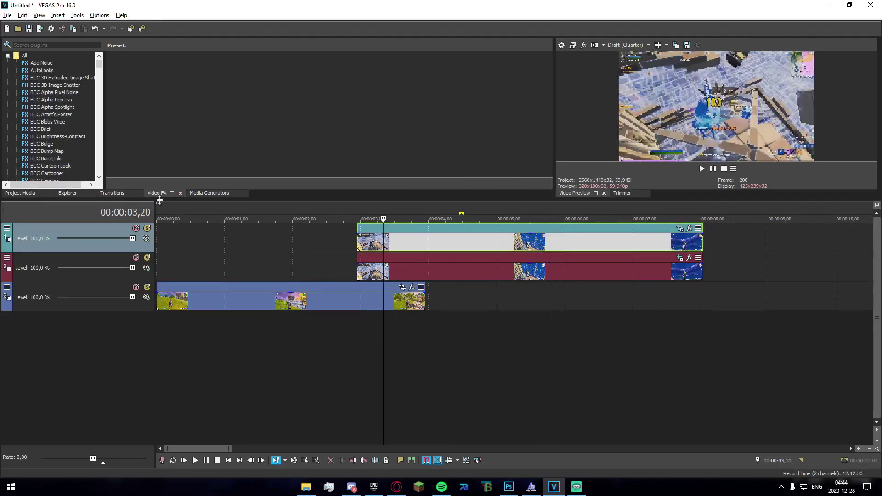
{"action": "left_click", "coordinate": [44, 46]}
{"action": "type", "text": "drp"}
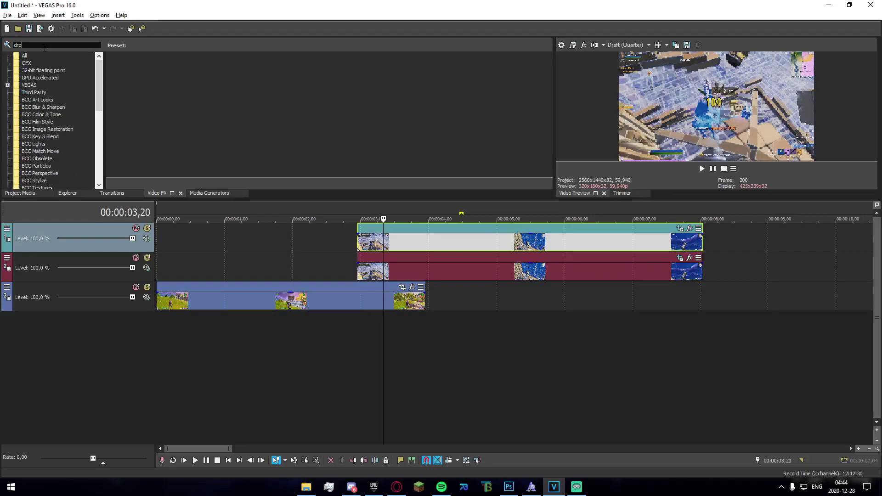
{"action": "key", "text": "BackSpace"}
{"action": "type", "text": "op"}
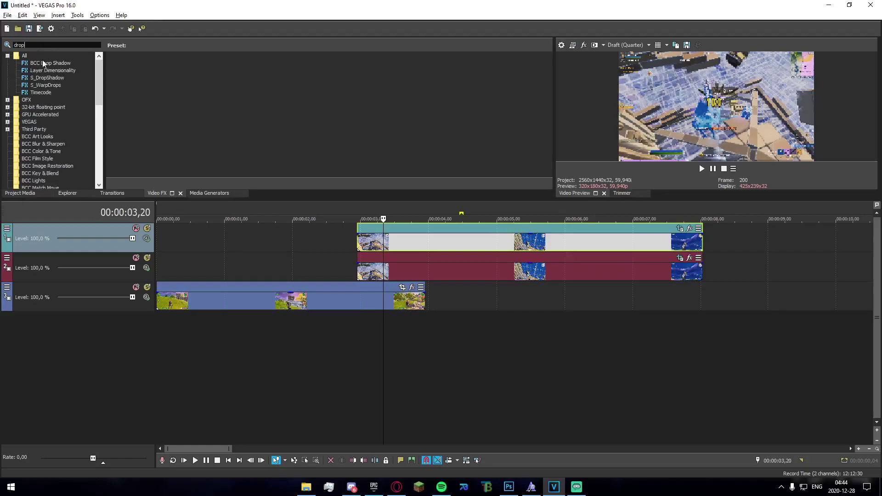
{"action": "left_click", "coordinate": [41, 77]}
{"action": "left_click_drag", "start_coordinate": [180, 92], "coordinate": [401, 268]}
{"action": "left_click", "coordinate": [502, 23]}
{"action": "left_click", "coordinate": [198, 84]}
{"action": "left_click", "coordinate": [504, 9]}
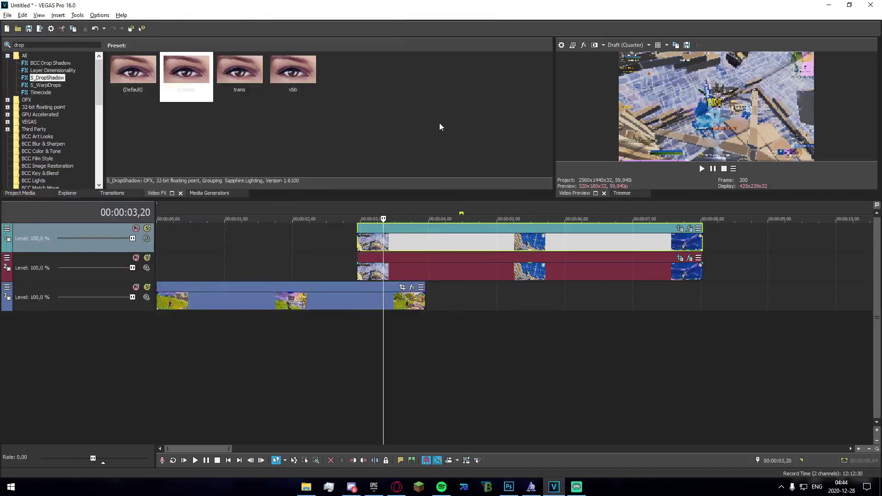
- At the top-track copy's first frame, shift its Pan/Crop position to a Y Center of -540, keeping X Center at 960
{"action": "left_click", "coordinate": [361, 242]}
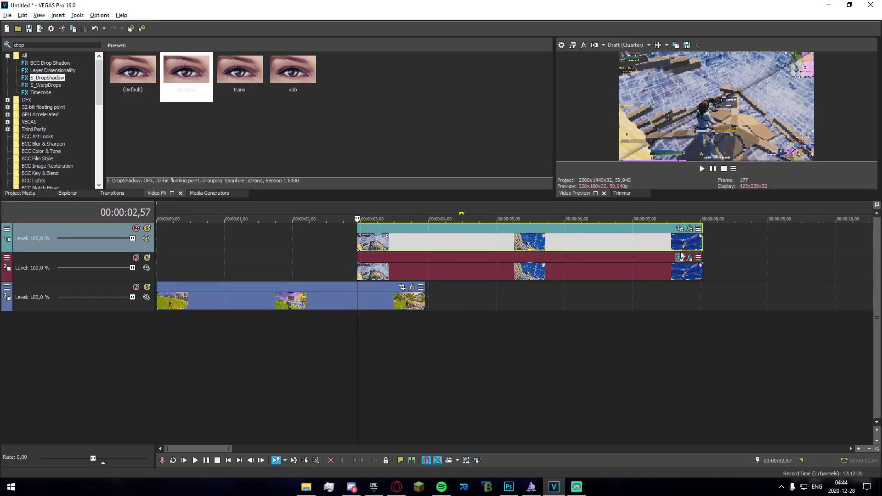
{"action": "left_click", "coordinate": [680, 230]}
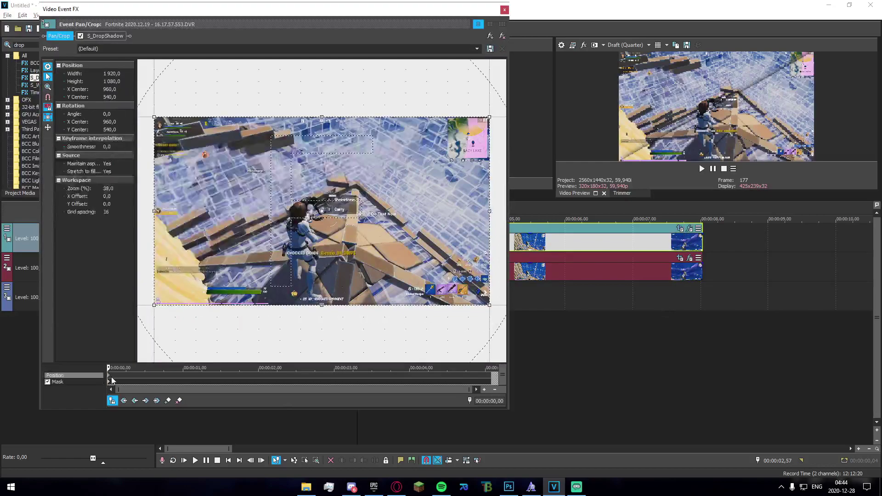
{"action": "scroll", "coordinate": [276, 307], "scroll_direction": "down", "scroll_amount": 4}
{"action": "left_click_drag", "start_coordinate": [344, 232], "coordinate": [343, 184]}
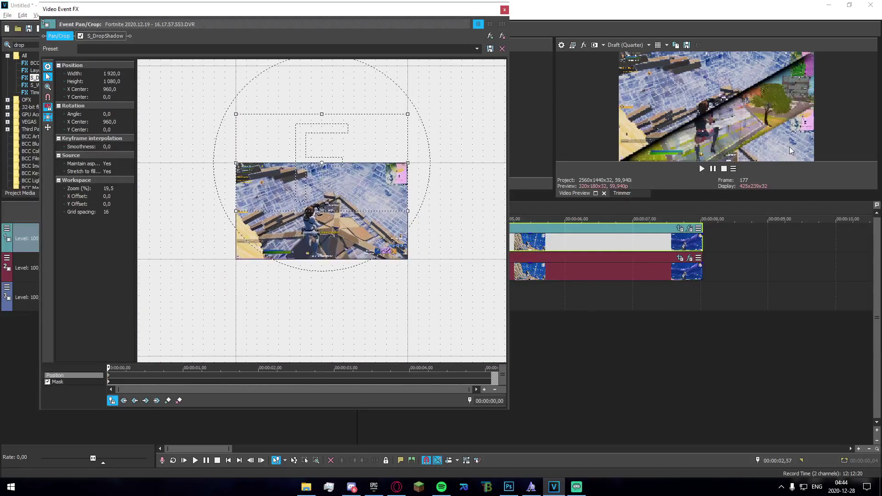
{"action": "left_click_drag", "start_coordinate": [329, 187], "coordinate": [334, 136]}
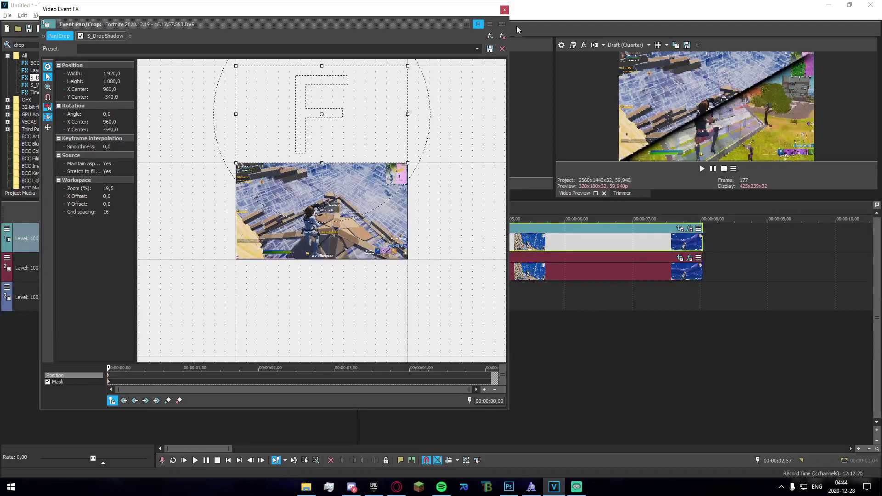
- At the middle-track copy's first frame, shift its Pan/Crop position to a Y Center of 1620, keeping X Center at 960
{"action": "left_click", "coordinate": [504, 9]}
{"action": "left_click", "coordinate": [680, 258]}
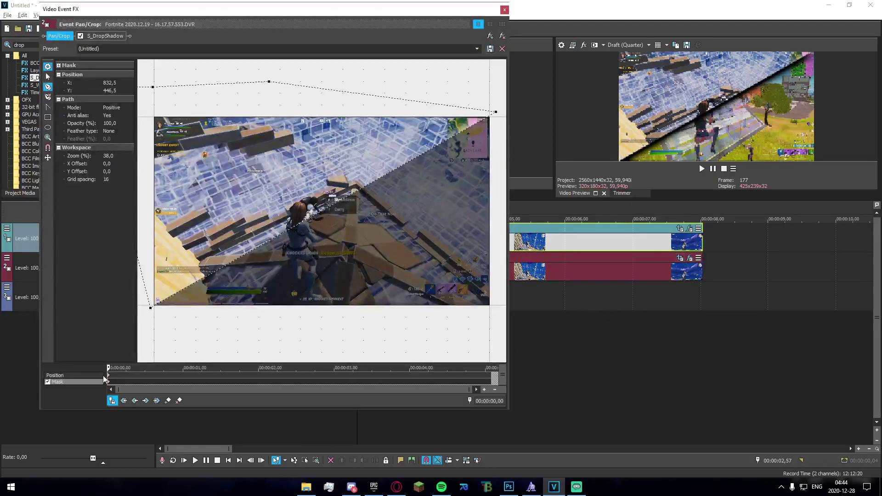
{"action": "left_click", "coordinate": [125, 375]}
{"action": "left_click_drag", "start_coordinate": [315, 241], "coordinate": [306, 434]}
{"action": "left_click_drag", "start_coordinate": [325, 341], "coordinate": [325, 328]}
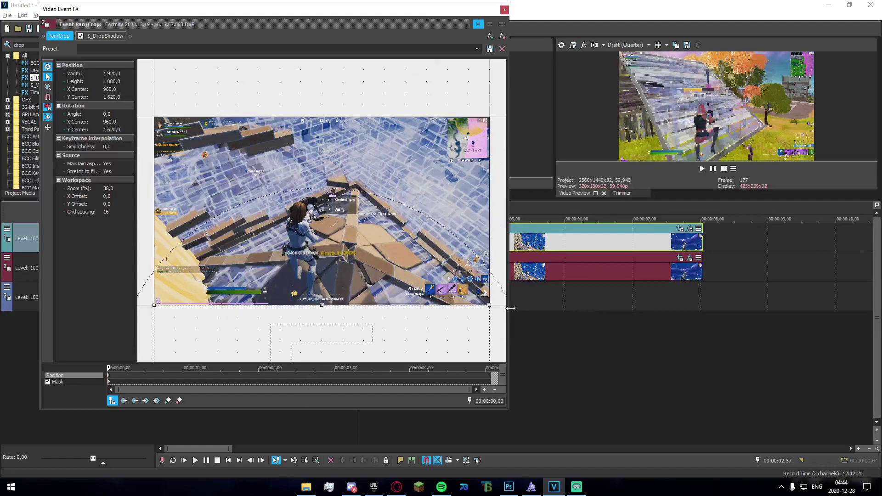
{"action": "scroll", "coordinate": [384, 254], "scroll_direction": "down", "scroll_amount": 2}
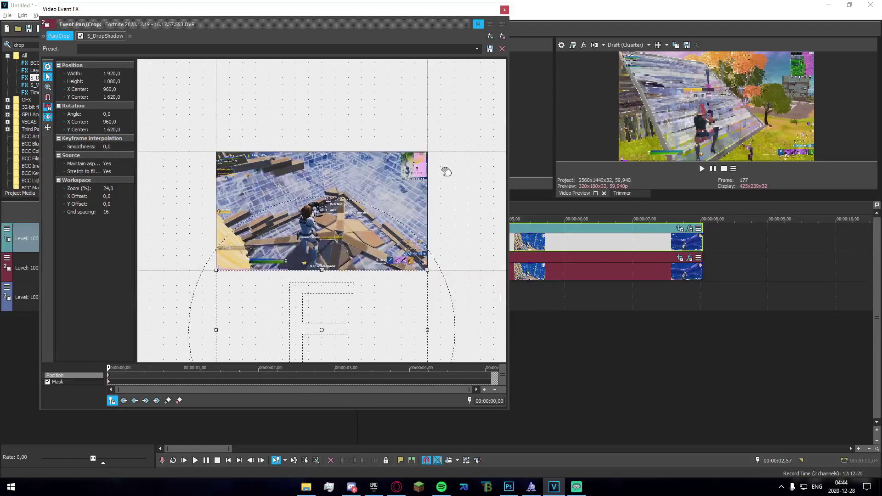
{"action": "left_click", "coordinate": [505, 9]}
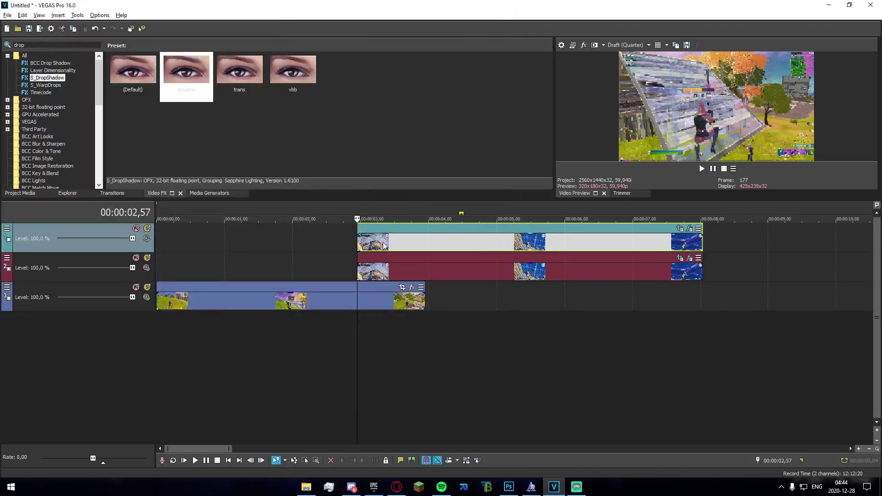
- At the end of the bottom-track clip, restore the Pan/Crop position of both masked copies to X Center 960 and Y Center 540
{"action": "left_click", "coordinate": [425, 313]}
{"action": "left_click", "coordinate": [423, 241]}
{"action": "left_click", "coordinate": [683, 241]}
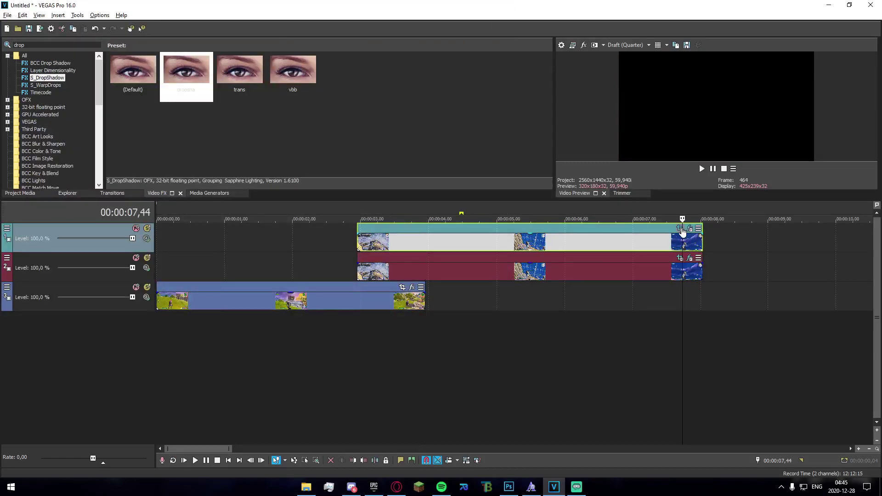
{"action": "left_click", "coordinate": [690, 229]}
{"action": "left_click_drag", "start_coordinate": [413, 9], "coordinate": [444, 69]}
{"action": "left_click", "coordinate": [426, 318]}
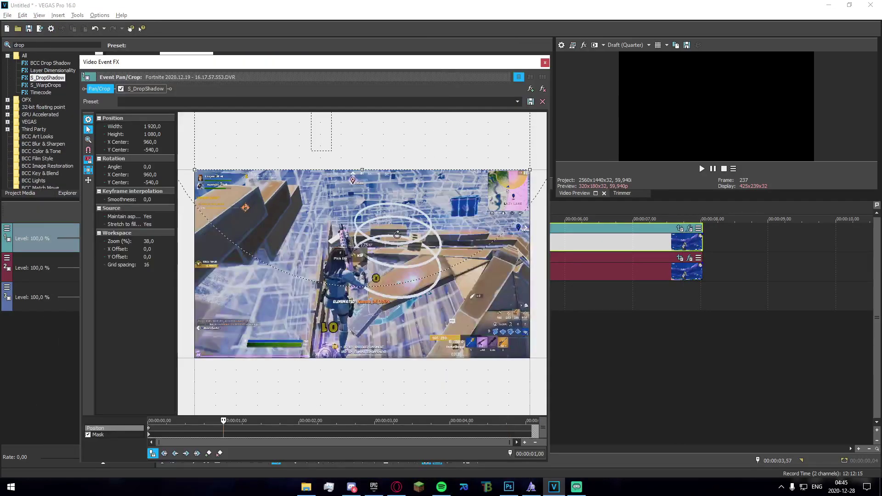
{"action": "right_click", "coordinate": [413, 277]}
{"action": "left_click", "coordinate": [422, 284]}
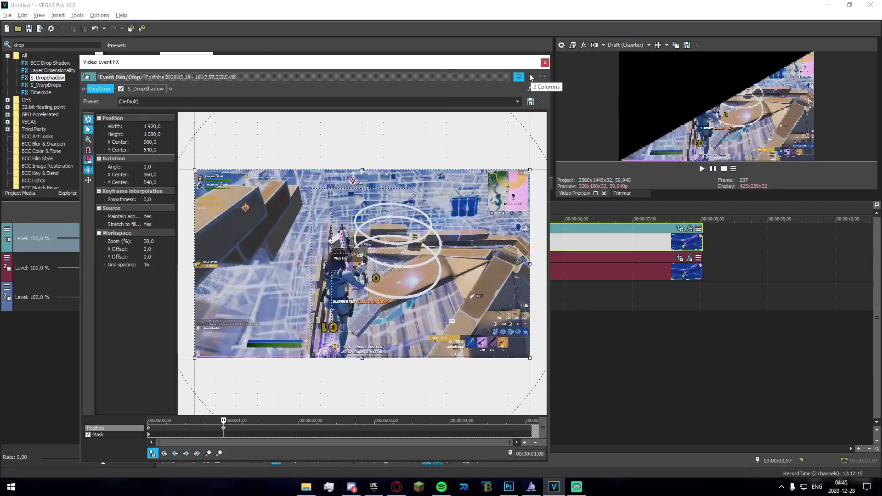
{"action": "left_click", "coordinate": [545, 62]}
{"action": "left_click", "coordinate": [680, 258]}
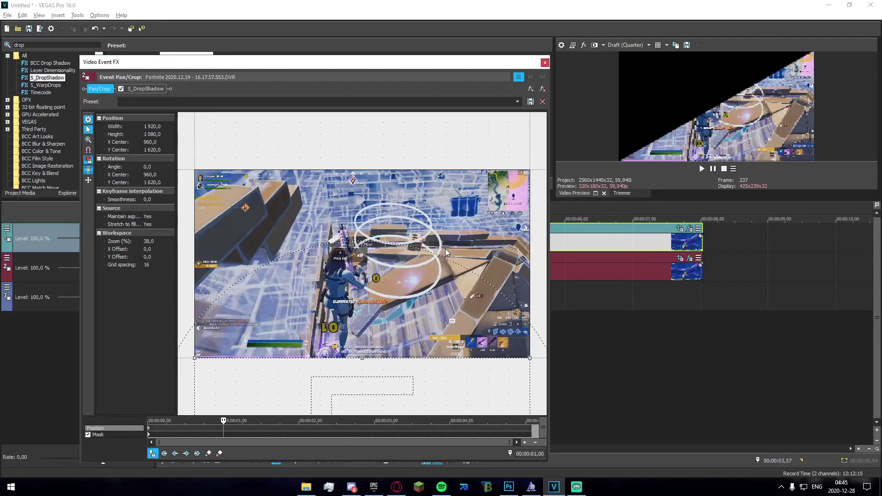
{"action": "left_click", "coordinate": [545, 62]}
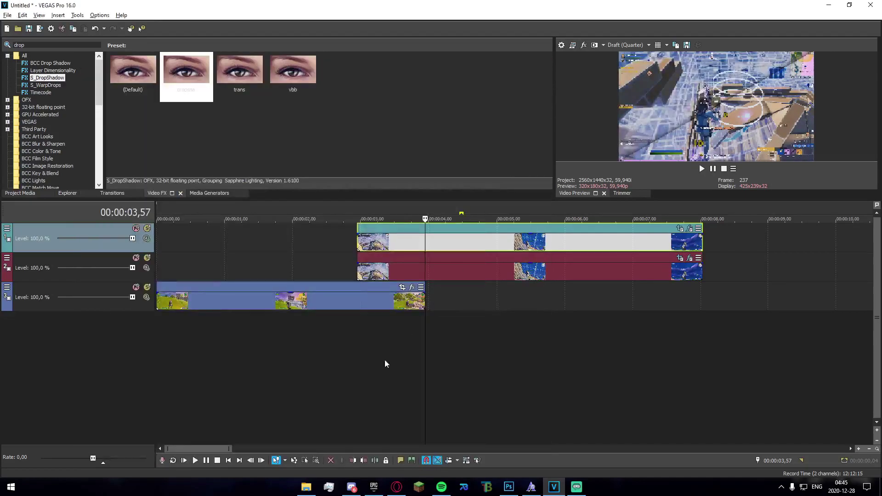
- Play the animated split transition from just before the masked copies begin
{"action": "left_click", "coordinate": [355, 368]}
{"action": "key", "text": "space"}
{"action": "left_click", "coordinate": [338, 350]}
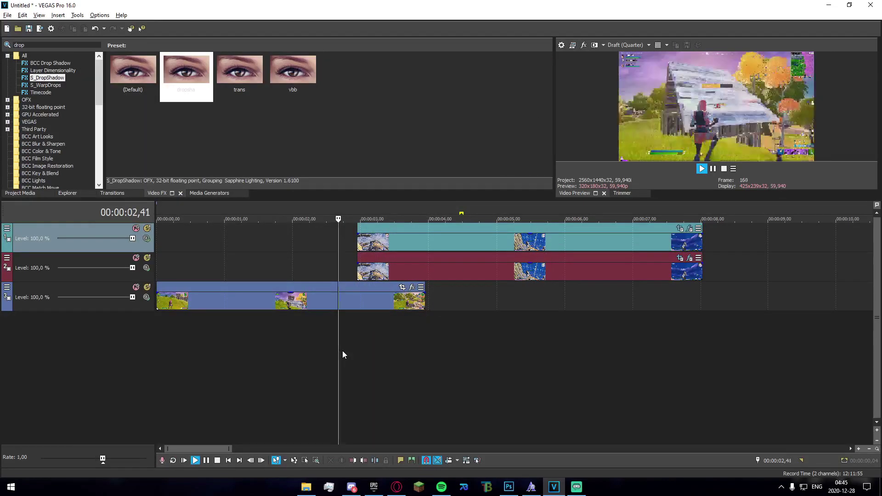
{"action": "key", "text": "space"}
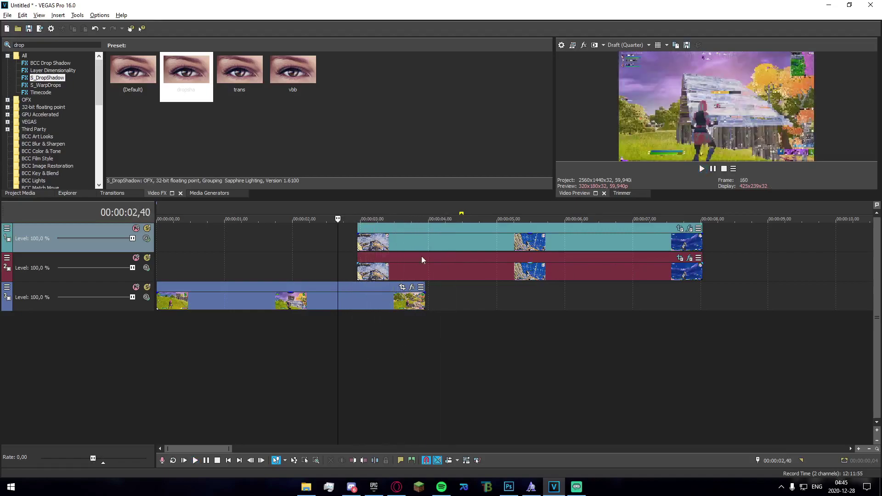
- Change the interpolation type of the first Pan/Crop position keyframe on both masked copies
{"action": "left_click", "coordinate": [368, 243]}
{"action": "left_click", "coordinate": [689, 230]}
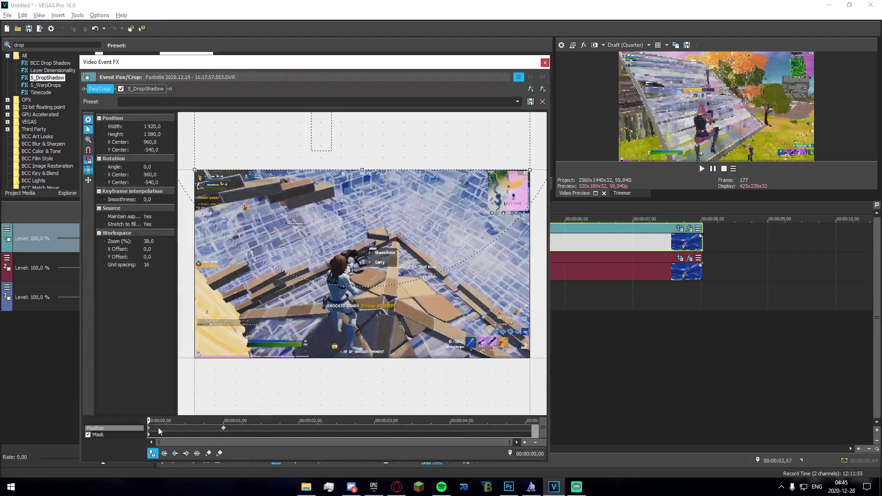
{"action": "right_click", "coordinate": [148, 428]}
{"action": "left_click", "coordinate": [179, 385]}
{"action": "left_click", "coordinate": [545, 62]}
{"action": "left_click", "coordinate": [680, 258]}
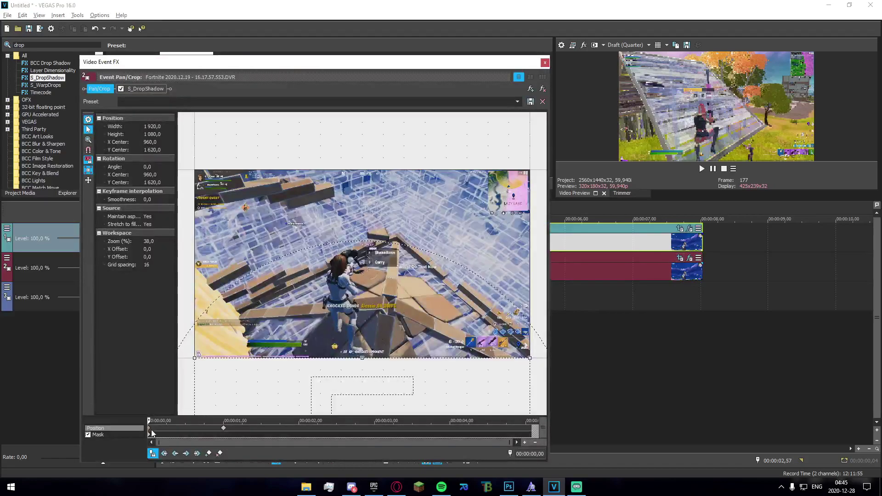
{"action": "right_click", "coordinate": [148, 427]}
{"action": "left_click", "coordinate": [186, 390]}
{"action": "left_click", "coordinate": [545, 62]}
- Play back the transition to check the motion with the changed keyframe interpolation
{"action": "key", "text": "space"}
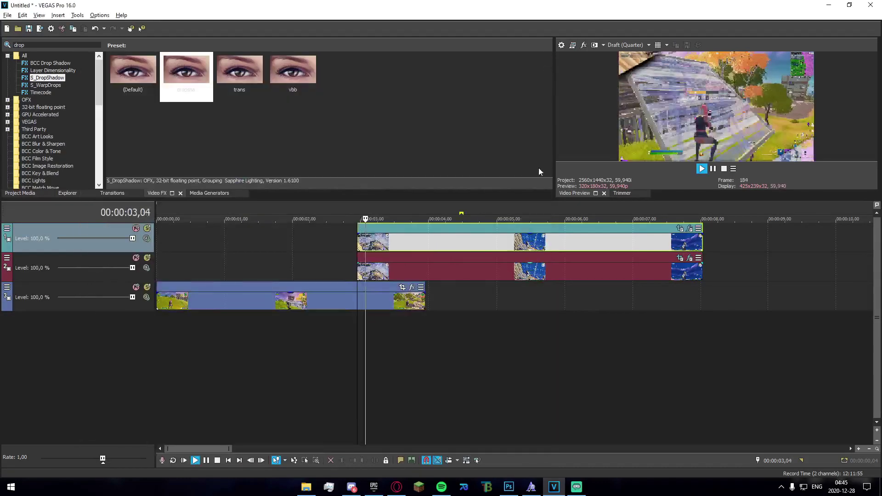
{"action": "key", "text": "space"}
{"action": "left_click", "coordinate": [328, 339]}
{"action": "key", "text": "space"}
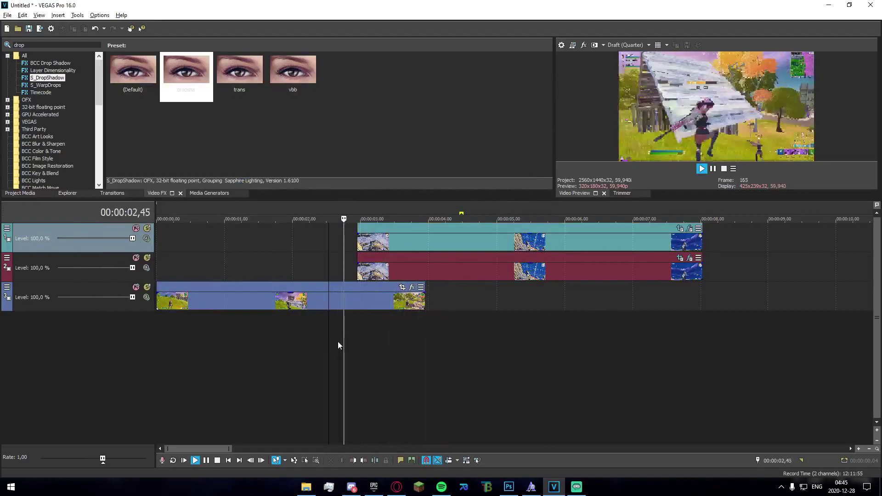
{"action": "key", "text": "space"}
{"action": "left_click", "coordinate": [404, 342]}
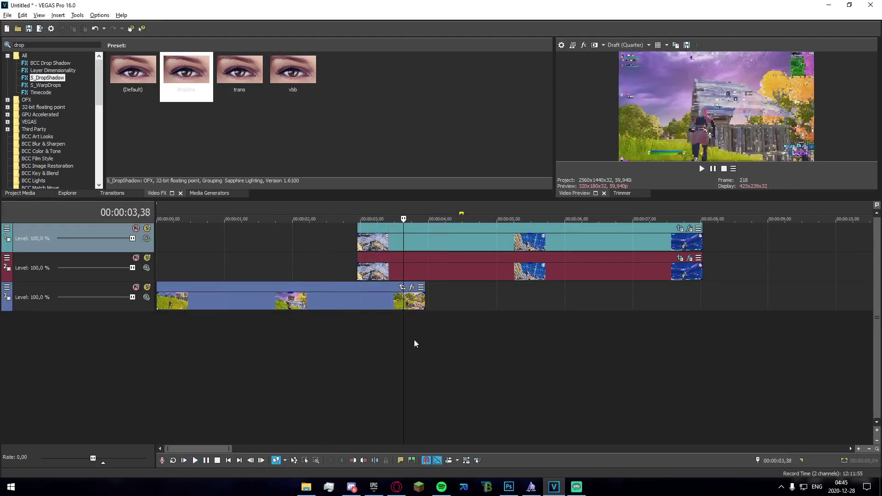
- Step through the frames around the end of the bottom-track clip to examine the diagonal seam between the masked copies
{"action": "left_click", "coordinate": [424, 341]}
{"action": "key", "text": "Left"}
{"action": "key", "text": "Left"}
{"action": "key", "text": "Right"}
{"action": "key", "text": "Right"}
{"action": "key", "text": "Right"}
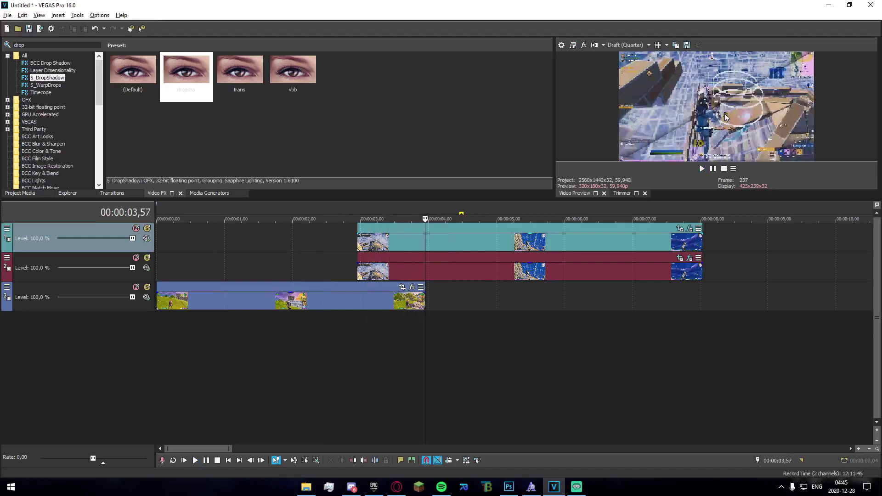
{"action": "key", "text": "Left"}
{"action": "left_click", "coordinate": [434, 249]}
{"action": "key", "text": "Left"}
{"action": "left_click", "coordinate": [412, 248]}
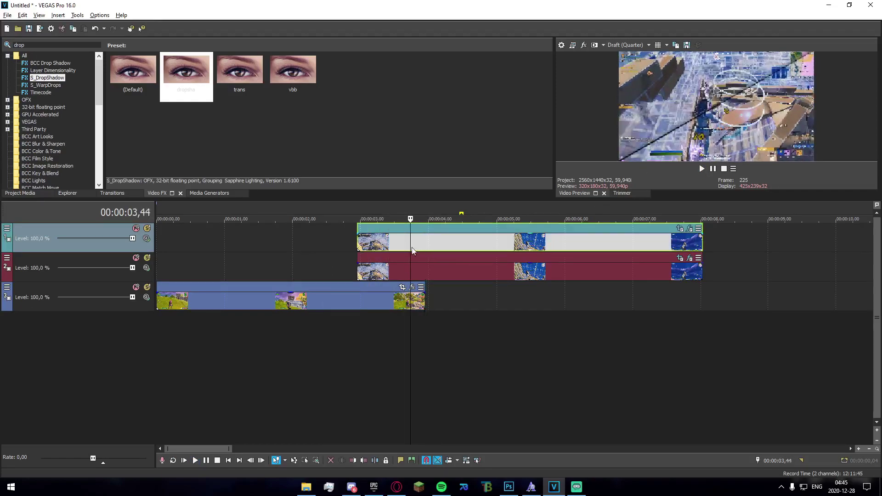
{"action": "key", "text": "Right"}
{"action": "key", "text": "Right"}
{"action": "key", "text": "Right"}
- Add a mask keyframe at 00:00:01,00 in the top-track copy's Pan/Crop and delete the mask path one frame later, at 00:00:01,01
{"action": "left_click", "coordinate": [426, 248]}
{"action": "scroll", "coordinate": [426, 248], "scroll_direction": "up", "scroll_amount": 3}
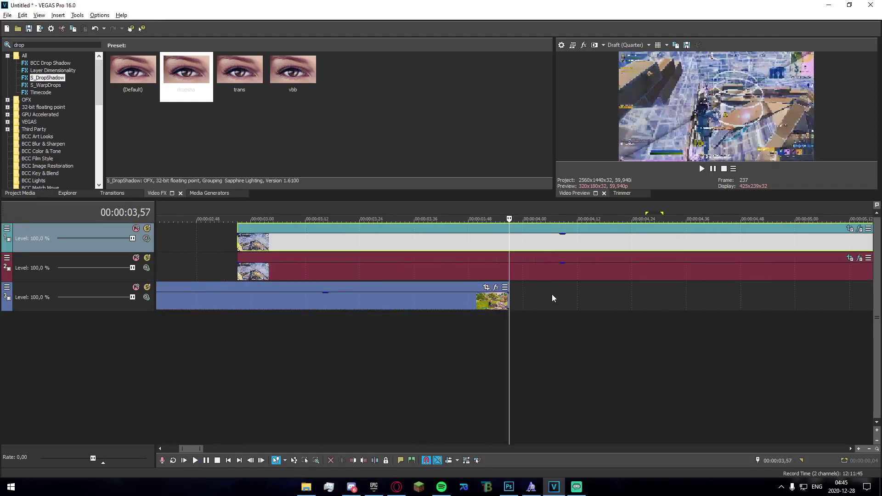
{"action": "key", "text": "Up"}
{"action": "left_click", "coordinate": [849, 229]}
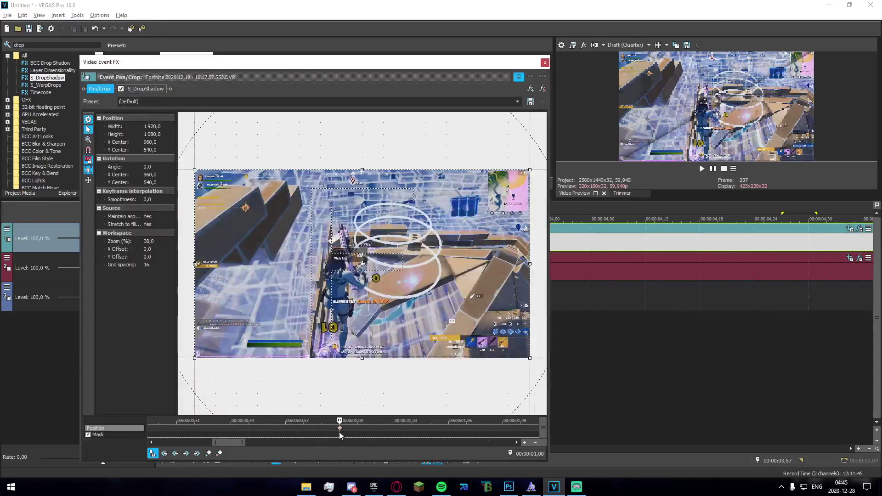
{"action": "left_click", "coordinate": [340, 434]}
{"action": "scroll", "coordinate": [340, 434], "scroll_direction": "up", "scroll_amount": 1}
{"action": "left_click", "coordinate": [208, 454]}
{"action": "key", "text": "Right"}
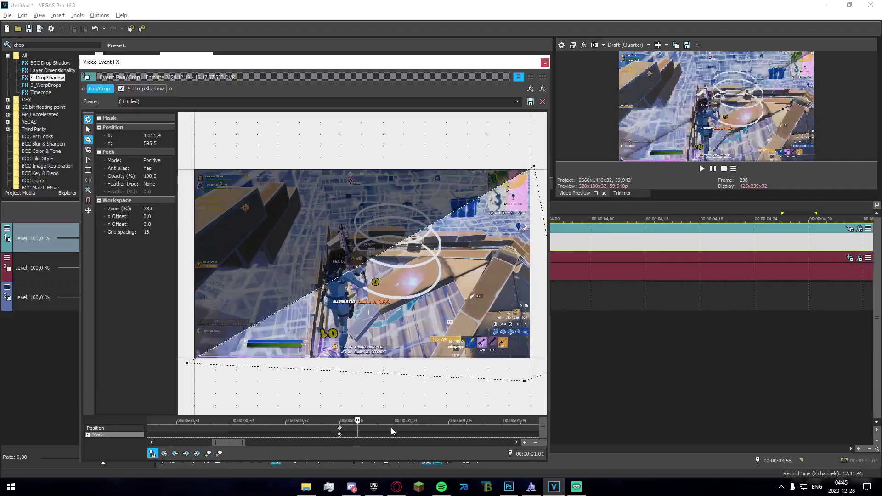
{"action": "left_click", "coordinate": [89, 131]}
{"action": "key", "text": "Delete"}
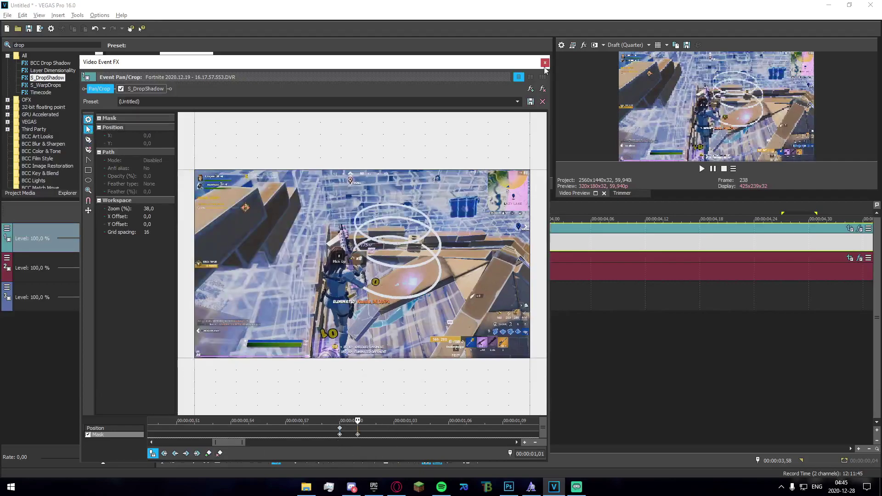
{"action": "left_click", "coordinate": [545, 62]}
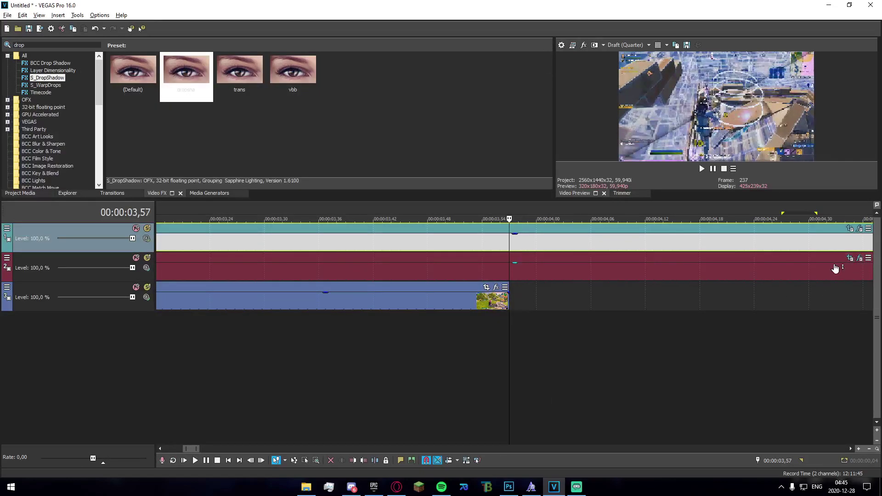
- Cut the middle-track copy at 00:00:03,57, where the bottom-track clip ends, and delete the remainder after it
{"action": "left_click", "coordinate": [850, 258]}
{"action": "left_click", "coordinate": [545, 62]}
{"action": "scroll", "coordinate": [536, 336], "scroll_direction": "down", "scroll_amount": 8}
{"action": "scroll", "coordinate": [505, 326], "scroll_direction": "up", "scroll_amount": 6}
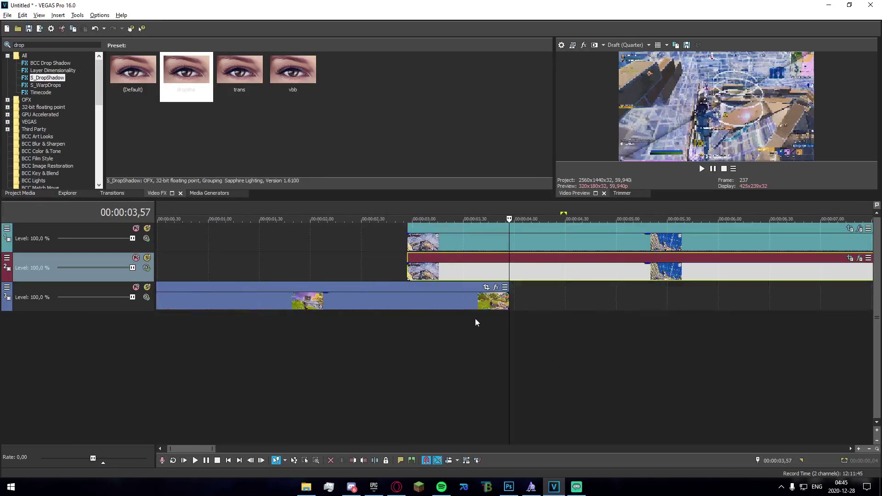
{"action": "left_click", "coordinate": [526, 317]}
- Play the transition through the cut point and on into the second gameplay clip
{"action": "left_click", "coordinate": [444, 341]}
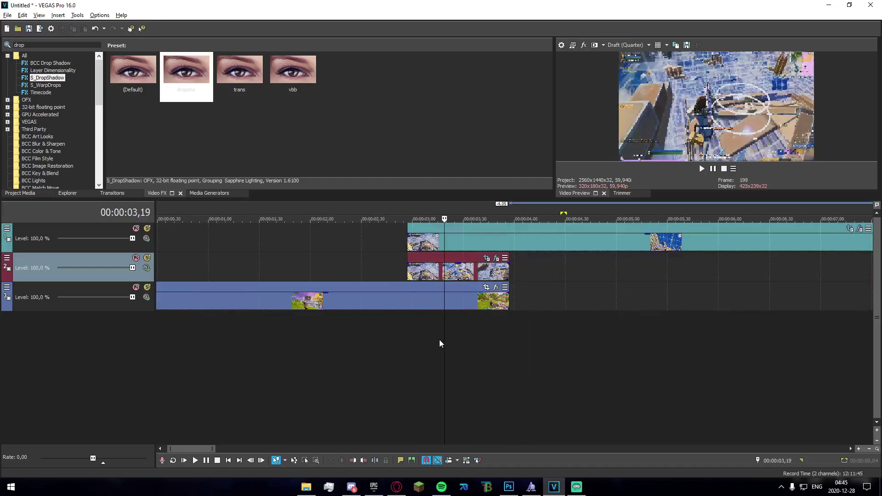
{"action": "left_click", "coordinate": [415, 344]}
{"action": "key", "text": "space"}
{"action": "key", "text": "space"}
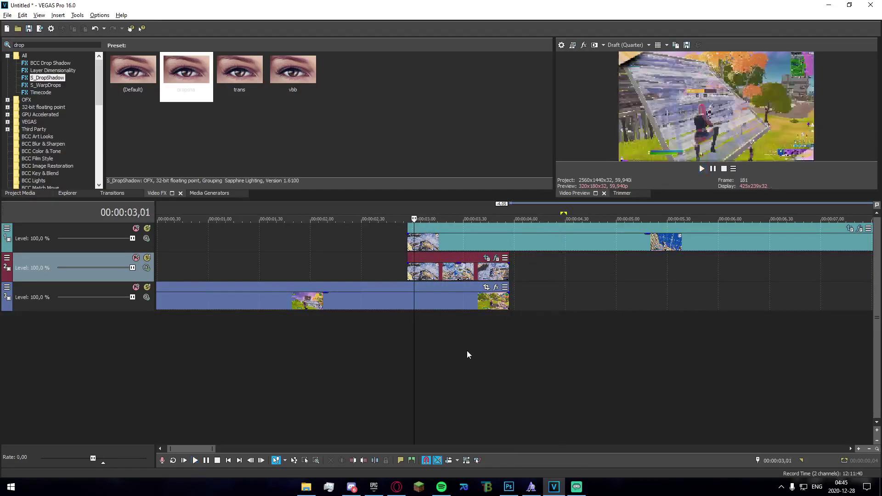
{"action": "key", "text": "space"}
{"action": "key", "text": "space"}
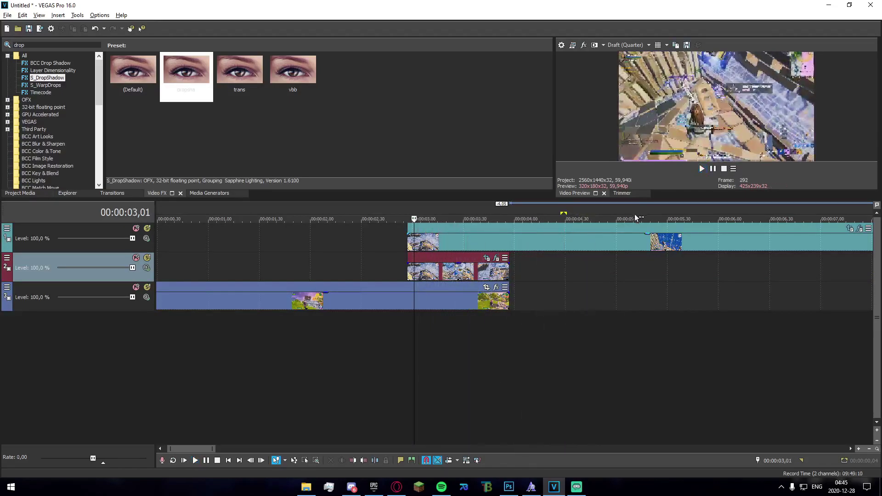
- View the top-track copy's S_DropShadow settings at the cut point
{"action": "left_click", "coordinate": [508, 238]}
{"action": "left_click", "coordinate": [861, 229]}
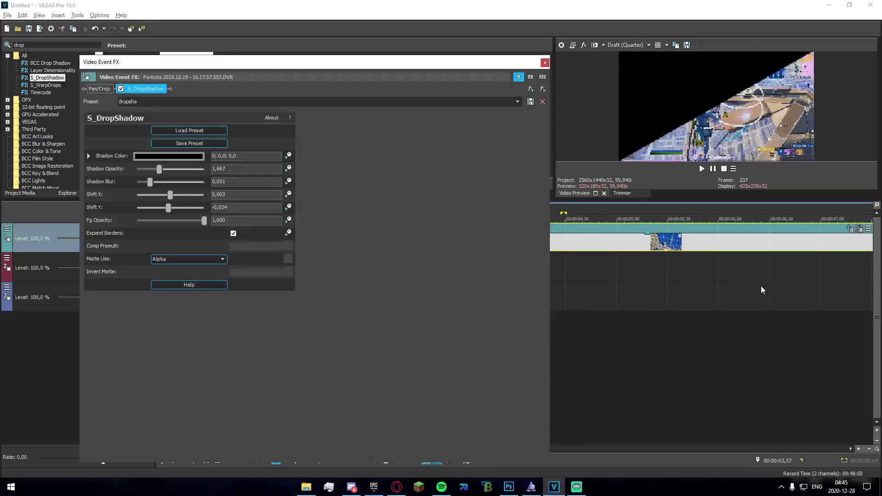
{"action": "left_click", "coordinate": [544, 64]}
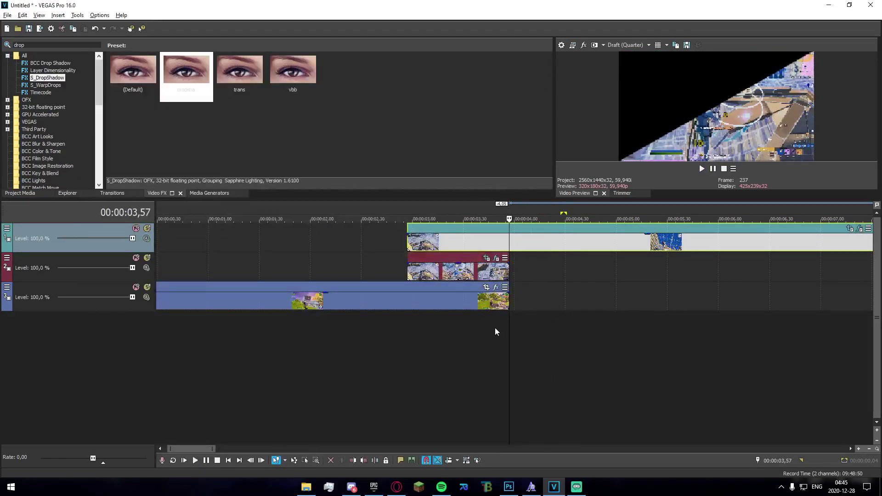
- Play the finished split transition repeatedly, starting shortly before the masked copies begin
{"action": "key", "text": "space"}
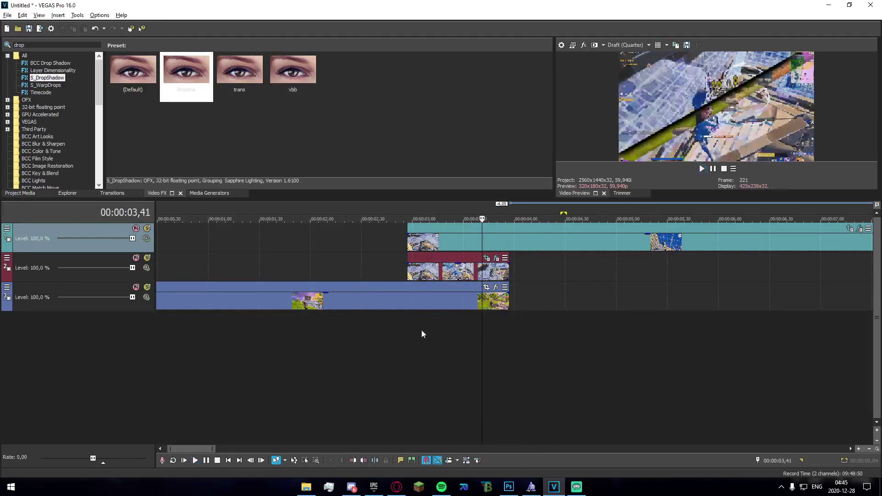
{"action": "left_click", "coordinate": [421, 335]}
{"action": "key", "text": "space"}
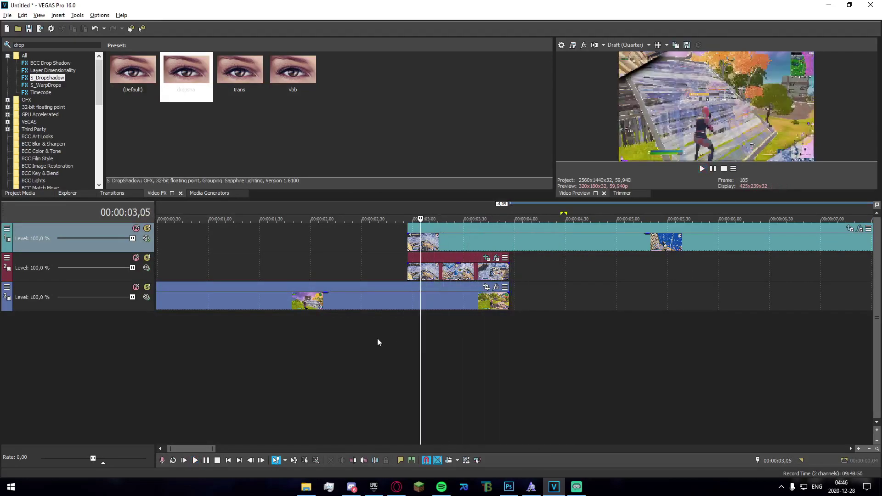
{"action": "left_click", "coordinate": [384, 345]}
{"action": "key", "text": "space"}
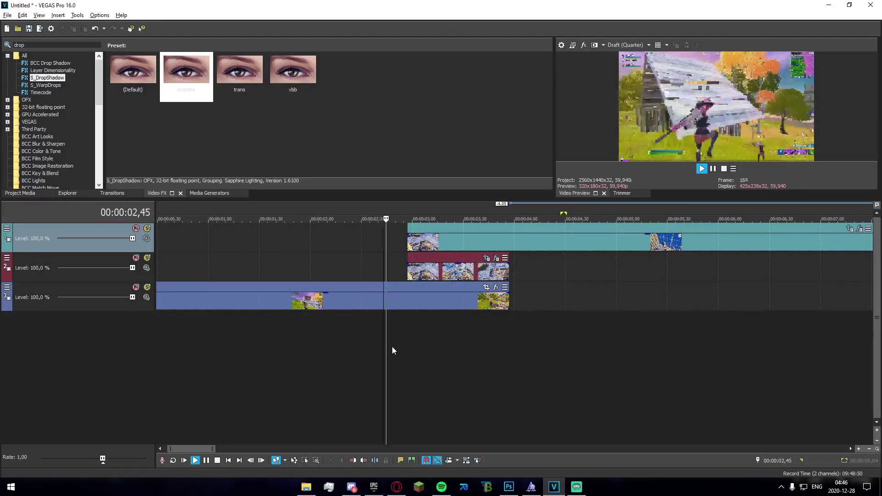
{"action": "key", "text": "space"}
{"action": "key", "text": "space"}
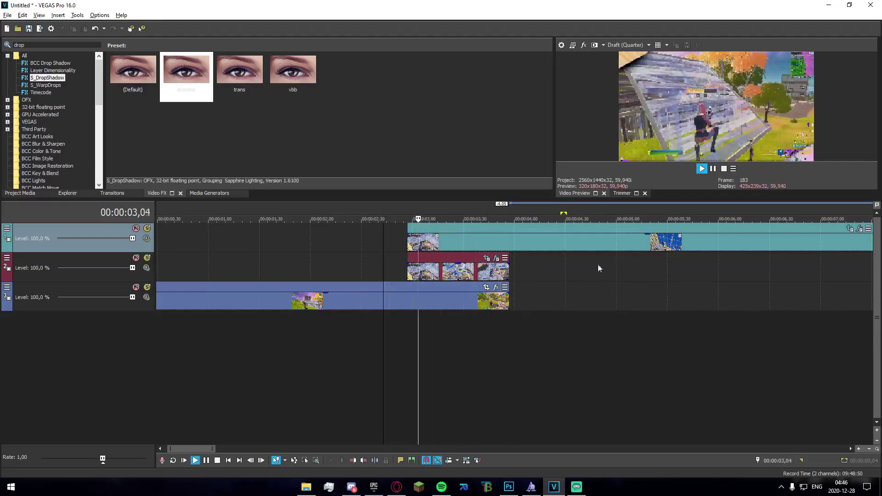
{"action": "key", "text": "space"}
{"action": "key", "text": "space"}
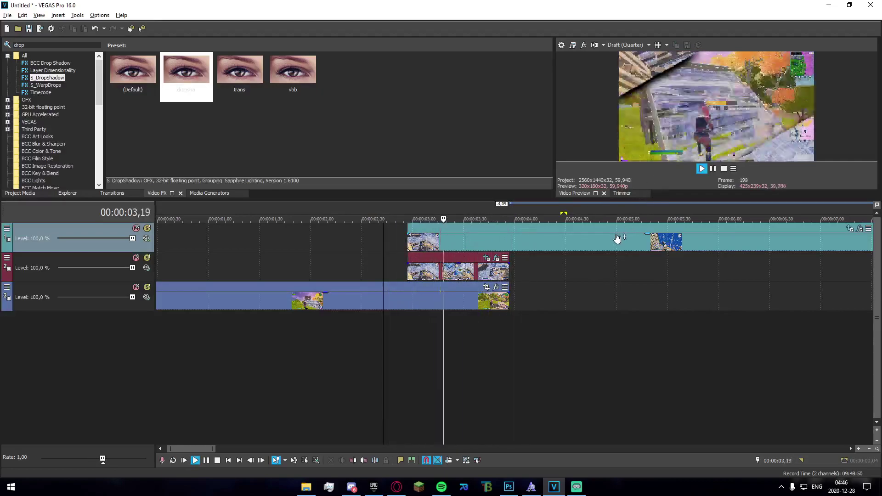
{"action": "key", "text": "space"}
{"action": "scroll", "coordinate": [469, 359], "scroll_direction": "down", "scroll_amount": 10}
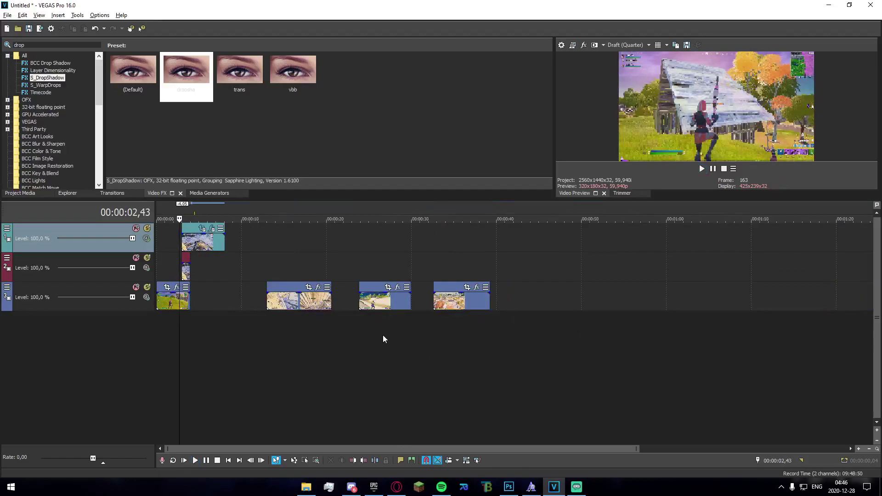
- Move the third bottom-track gameplay clip onto the middle track so its start overlaps the end of the second clip
{"action": "scroll", "coordinate": [400, 342], "scroll_direction": "up", "scroll_amount": 5}
{"action": "scroll", "coordinate": [425, 345], "scroll_direction": "down", "scroll_amount": 7}
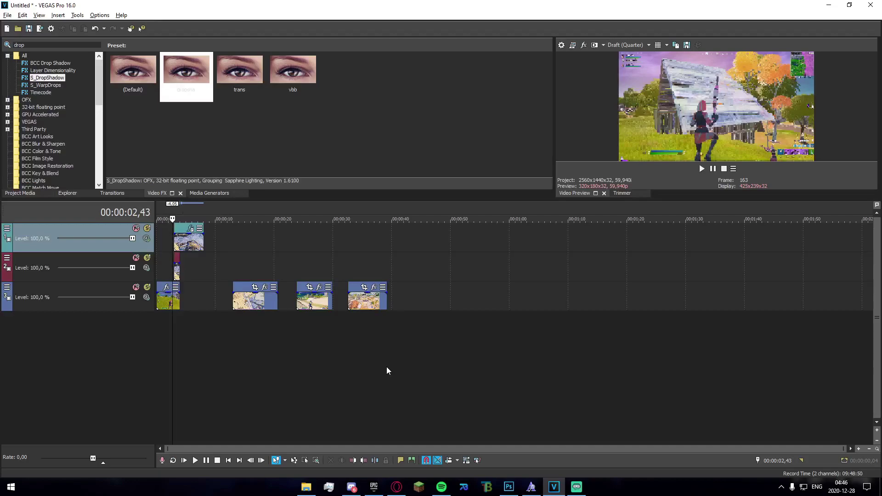
{"action": "scroll", "coordinate": [452, 324], "scroll_direction": "up", "scroll_amount": 3}
{"action": "left_click_drag", "start_coordinate": [592, 310], "coordinate": [522, 266]}
{"action": "scroll", "coordinate": [533, 311], "scroll_direction": "up", "scroll_amount": 2}
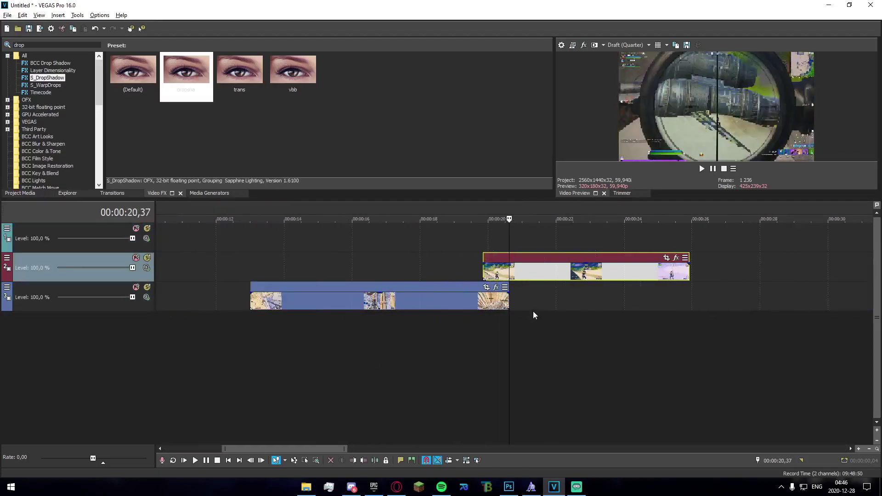
- Align the middle-track clip's start to 00:00:19,37 and duplicate it onto the top track at the same position
{"action": "left_click", "coordinate": [483, 303]}
{"action": "left_click", "coordinate": [460, 303]}
{"action": "left_click_drag", "start_coordinate": [460, 303], "coordinate": [474, 303]}
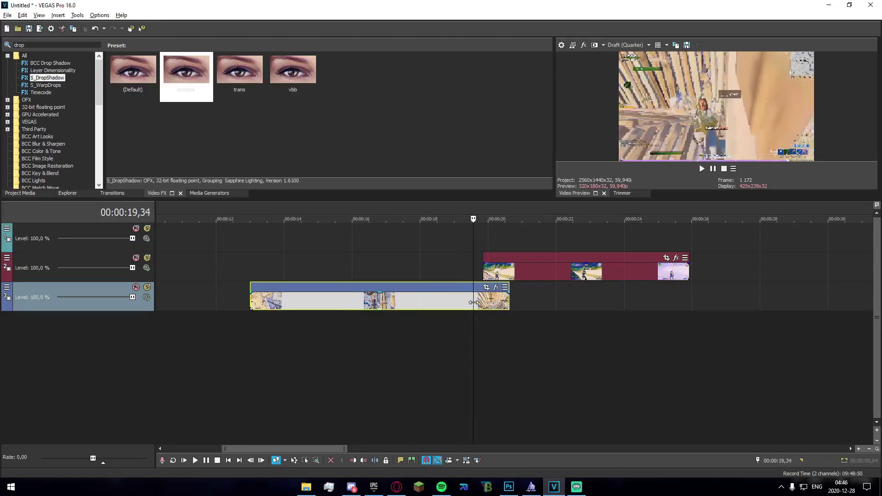
{"action": "left_click_drag", "start_coordinate": [512, 268], "coordinate": [500, 237]}
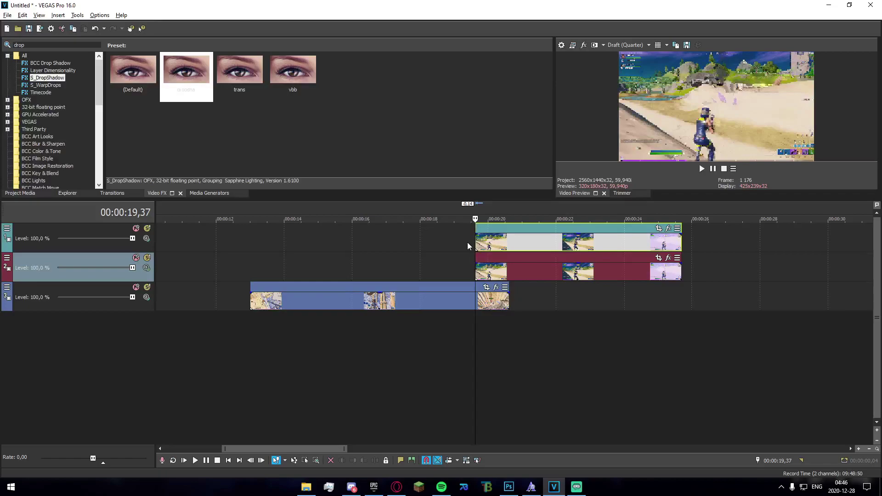
- Add a rectangular Pan/Crop mask to the top-track copy that keeps only the left half of the frame
{"action": "left_click", "coordinate": [659, 229]}
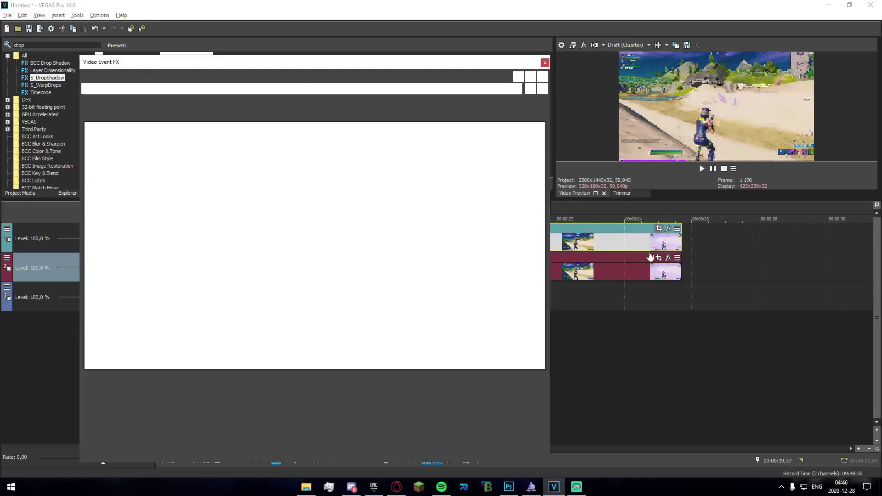
{"action": "left_click_drag", "start_coordinate": [372, 63], "coordinate": [368, 7]}
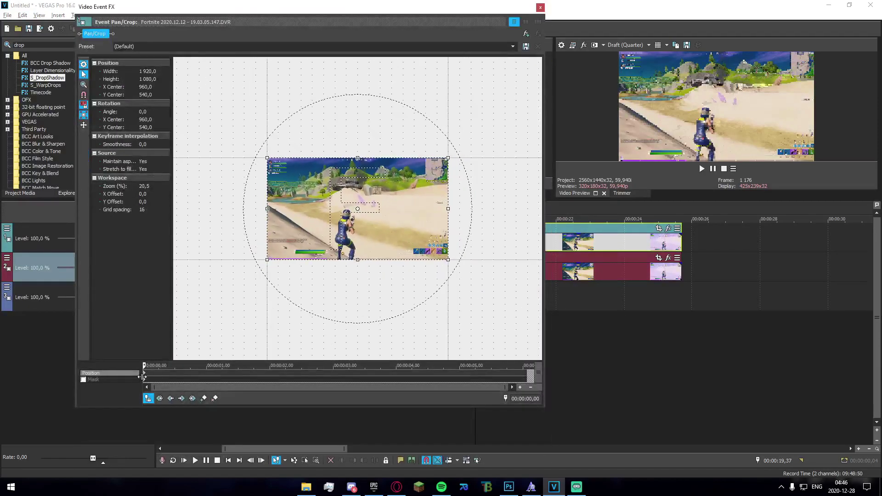
{"action": "left_click", "coordinate": [107, 382]}
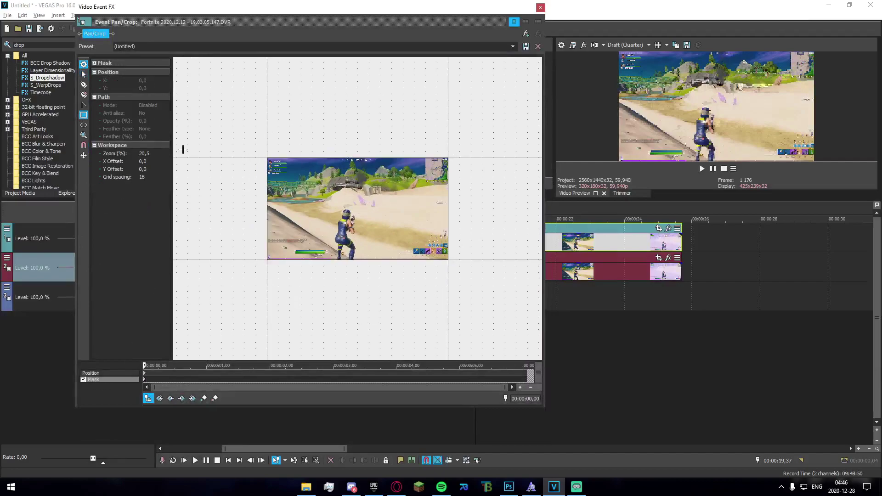
{"action": "left_click_drag", "start_coordinate": [230, 125], "coordinate": [357, 347]}
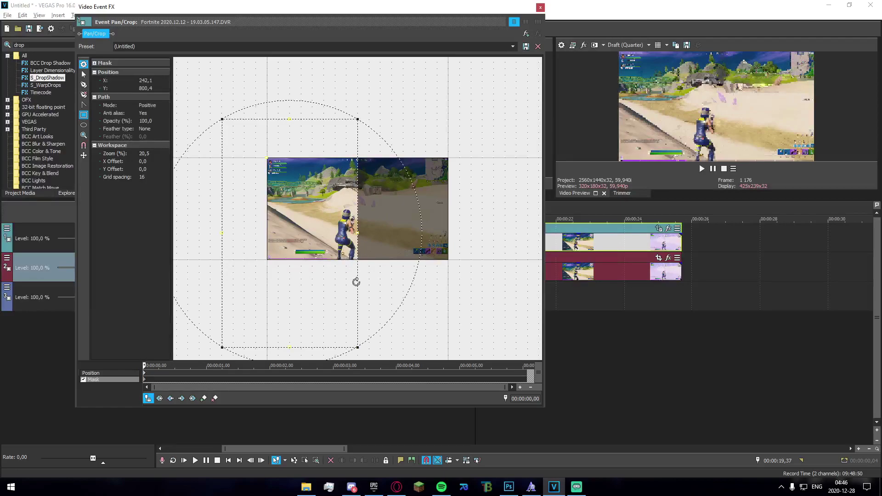
{"action": "scroll", "coordinate": [351, 112], "scroll_direction": "up", "scroll_amount": 2}
{"action": "scroll", "coordinate": [359, 106], "scroll_direction": "down", "scroll_amount": 2}
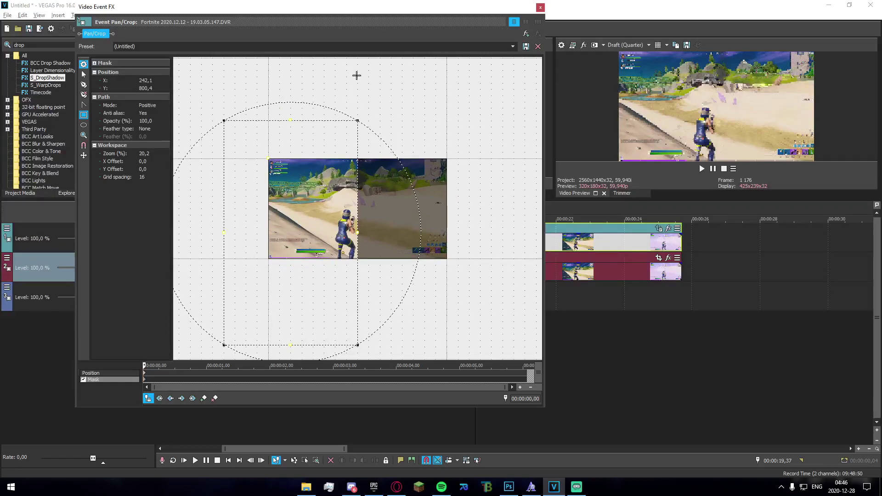
{"action": "left_click", "coordinate": [540, 7]}
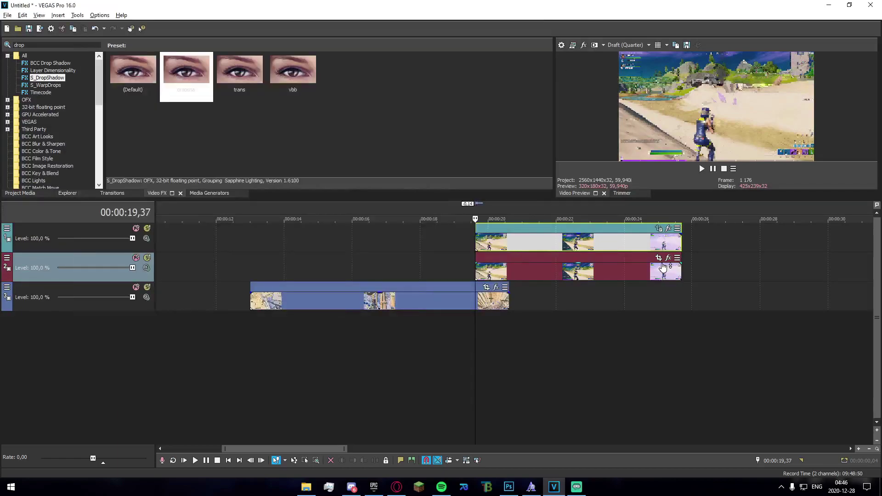
- Add a rectangular Pan/Crop mask to the middle-track copy that keeps only the right half of the frame
{"action": "left_click", "coordinate": [659, 258]}
{"action": "left_click", "coordinate": [84, 380]}
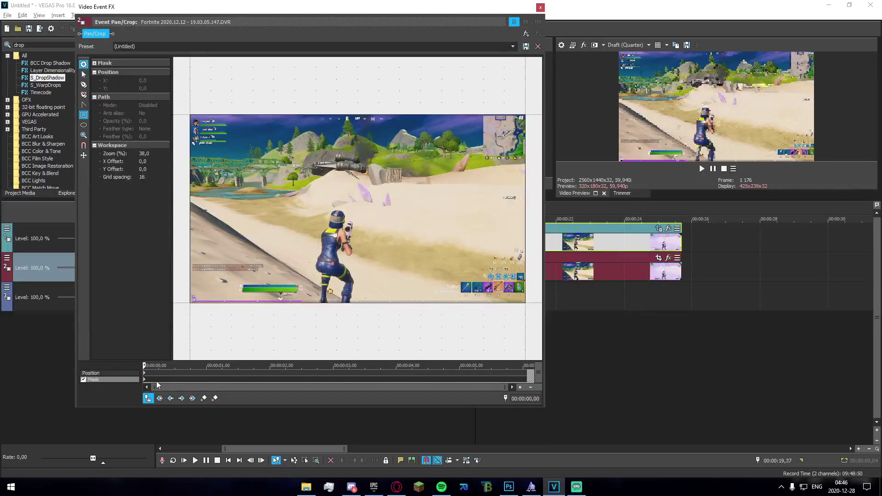
{"action": "scroll", "coordinate": [410, 139], "scroll_direction": "down", "scroll_amount": 3}
{"action": "left_click_drag", "start_coordinate": [466, 129], "coordinate": [358, 344]}
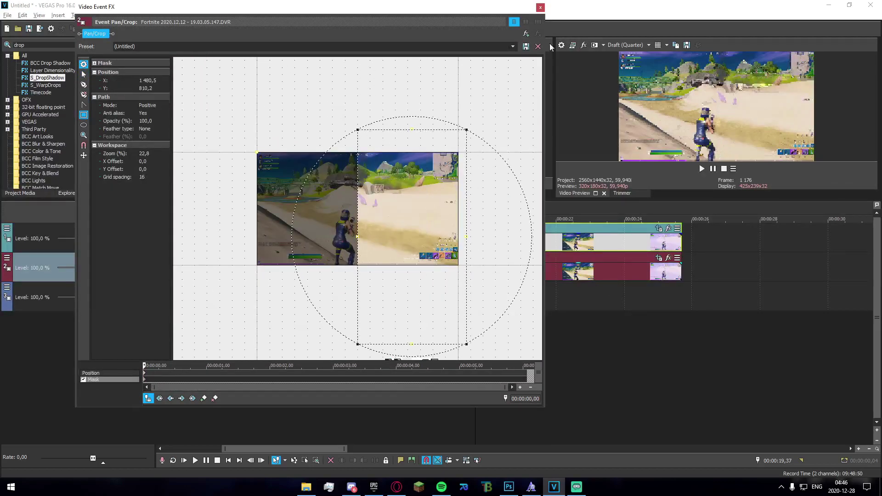
{"action": "left_click", "coordinate": [541, 7]}
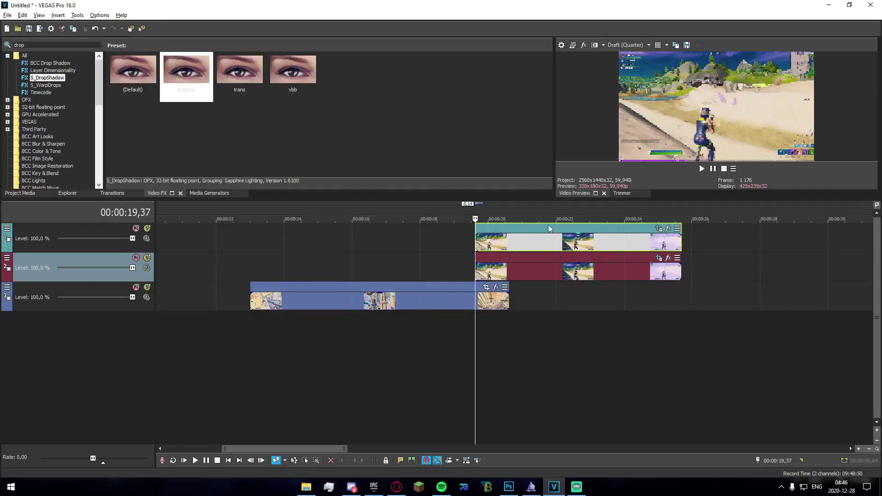
- At 00:00:19,37, shift the top-track copy's Pan/Crop frame horizontally to an X Center of 1 920
{"action": "left_click", "coordinate": [490, 327]}
{"action": "left_click", "coordinate": [550, 328]}
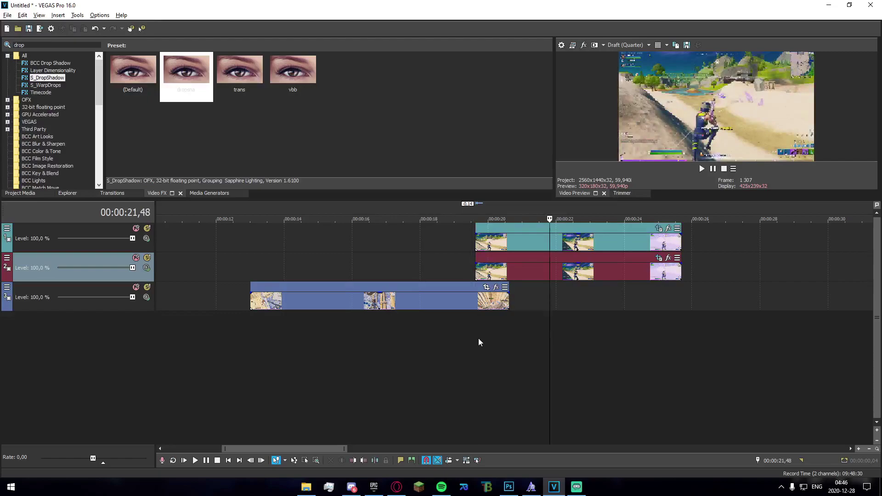
{"action": "left_click", "coordinate": [476, 339]}
{"action": "left_click", "coordinate": [659, 228]}
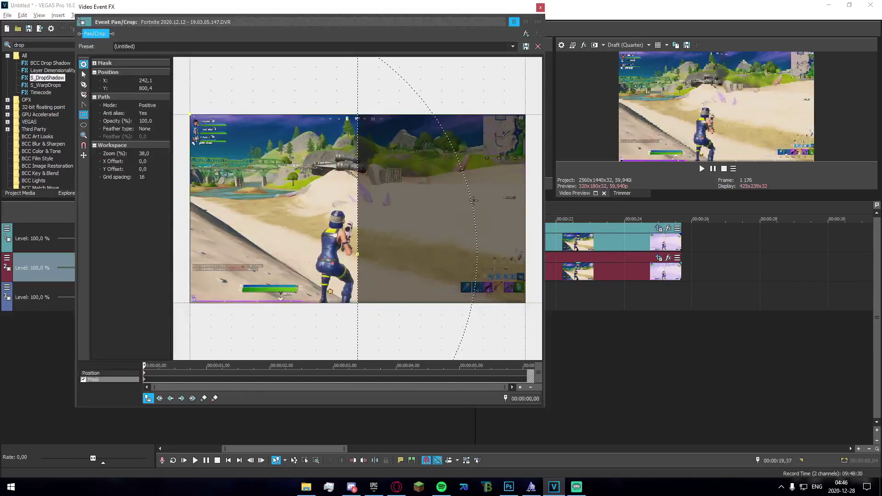
{"action": "left_click", "coordinate": [121, 373]}
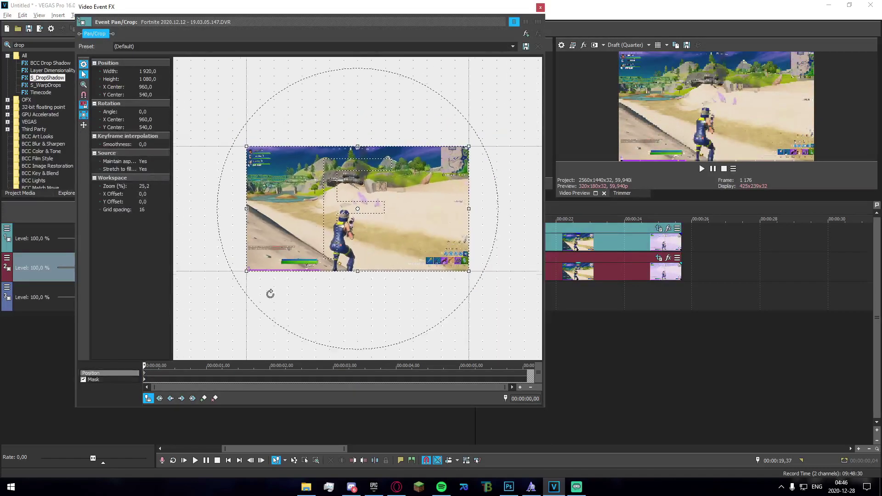
{"action": "left_click_drag", "start_coordinate": [407, 153], "coordinate": [505, 165]}
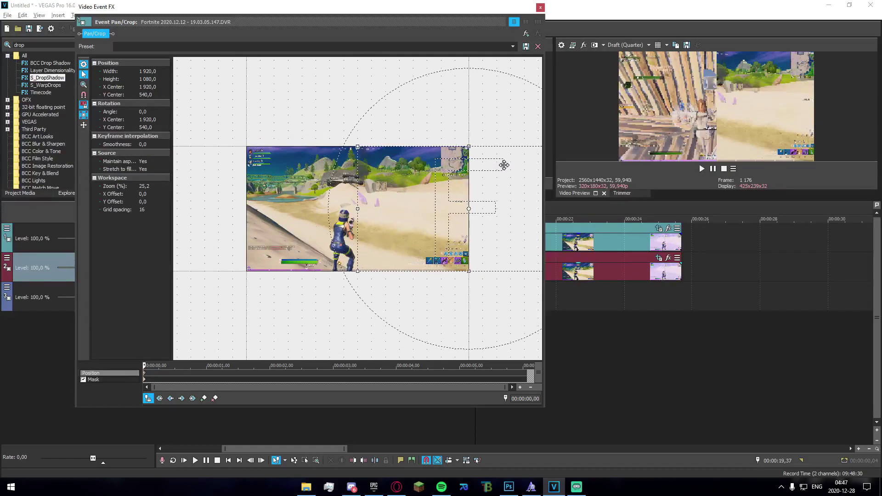
{"action": "left_click", "coordinate": [541, 7]}
- Add a Position keyframe at 00:00:01,00 in the middle-track copy's Pan/Crop with X Center at 0
{"action": "left_click", "coordinate": [669, 258]}
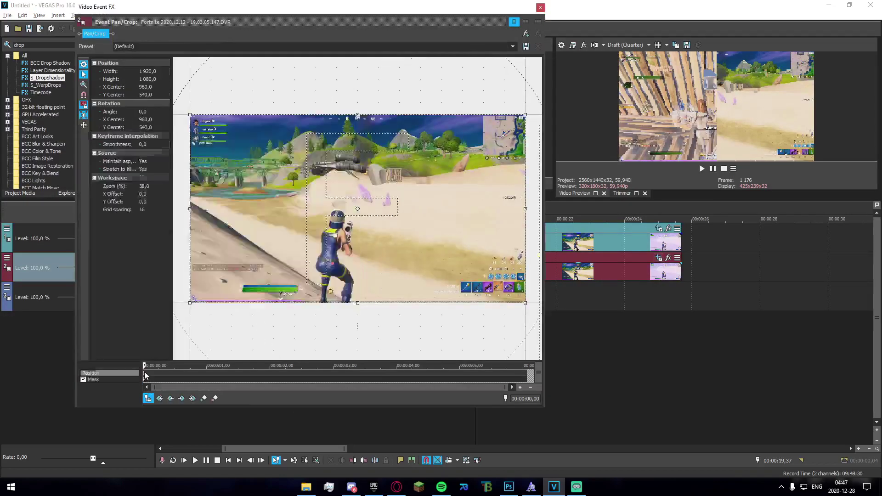
{"action": "left_click_drag", "start_coordinate": [462, 7], "coordinate": [536, 9]}
{"action": "left_click", "coordinate": [507, 331]}
{"action": "left_click_drag", "start_coordinate": [473, 183], "coordinate": [309, 183]}
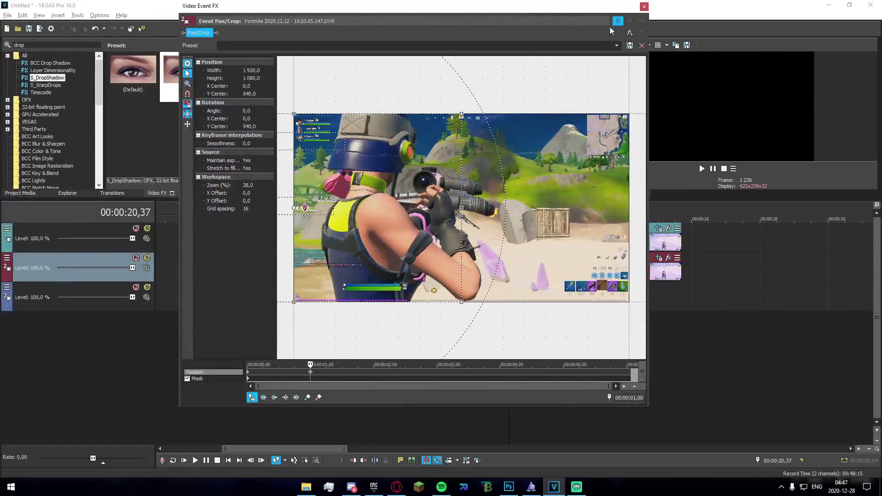
{"action": "left_click", "coordinate": [644, 6]}
- Apply the S_DropShadow preset dropsha to both the top-track and middle-track copies
{"action": "left_click_drag", "start_coordinate": [525, 227], "coordinate": [526, 229]}
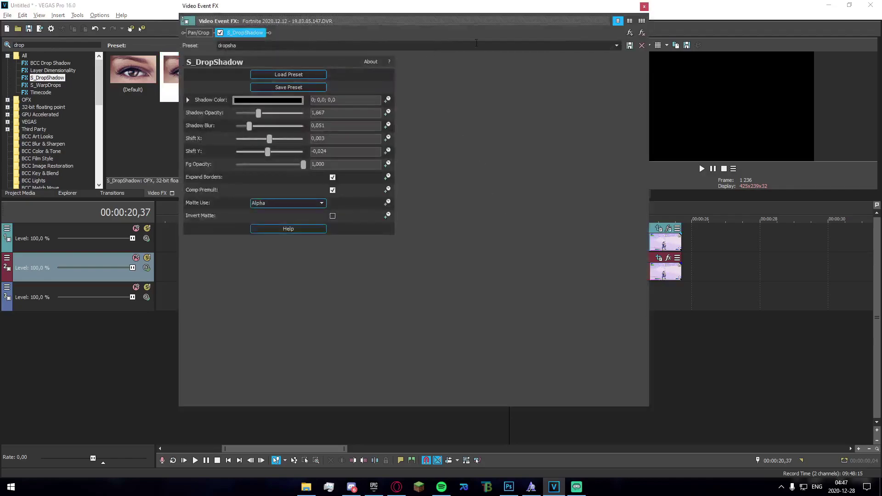
{"action": "left_click", "coordinate": [645, 7]}
{"action": "left_click_drag", "start_coordinate": [528, 274], "coordinate": [528, 274]}
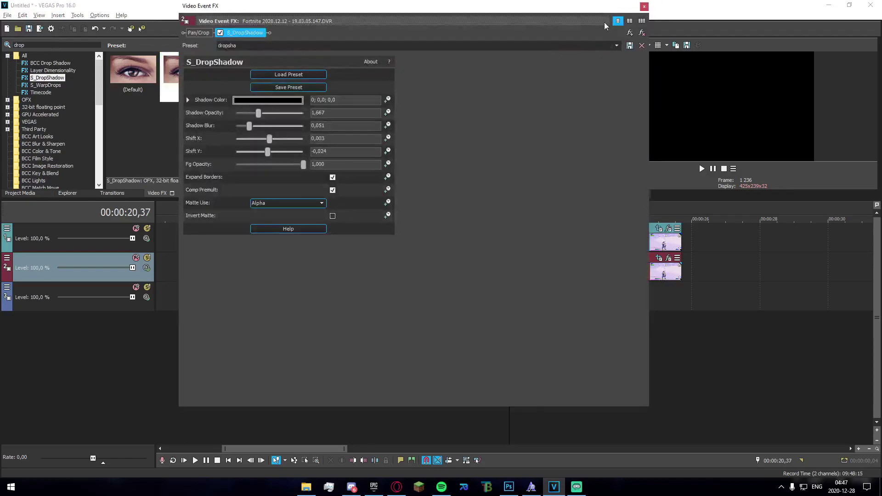
{"action": "left_click", "coordinate": [644, 6]}
- Play the split transition and check the middle-track copy's Pan/Crop position at its start
{"action": "left_click", "coordinate": [471, 243]}
{"action": "key", "text": "space"}
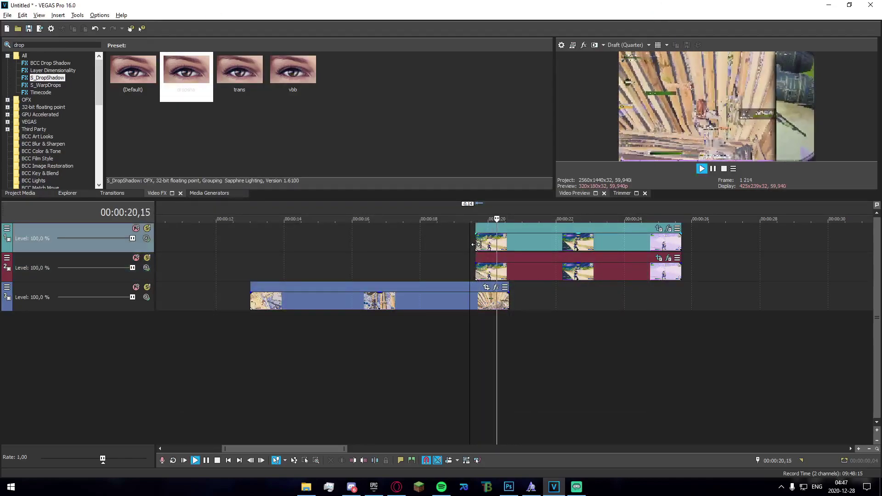
{"action": "left_click", "coordinate": [485, 247]}
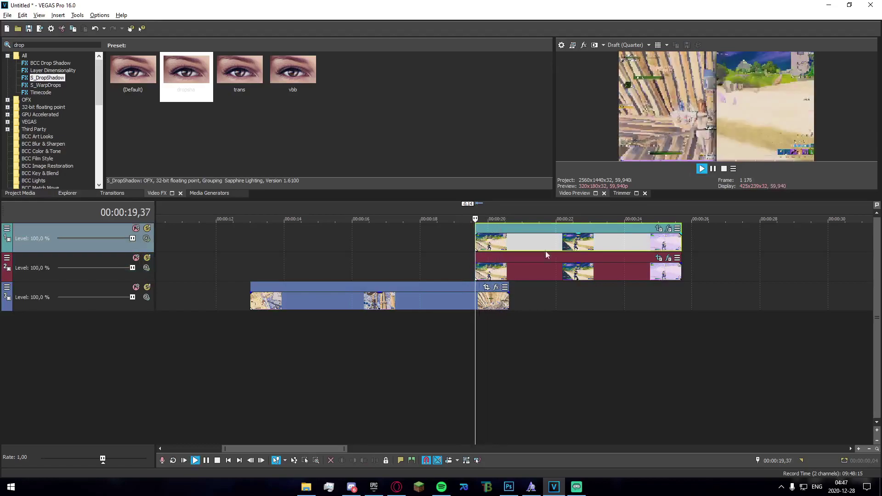
{"action": "left_click", "coordinate": [659, 258]}
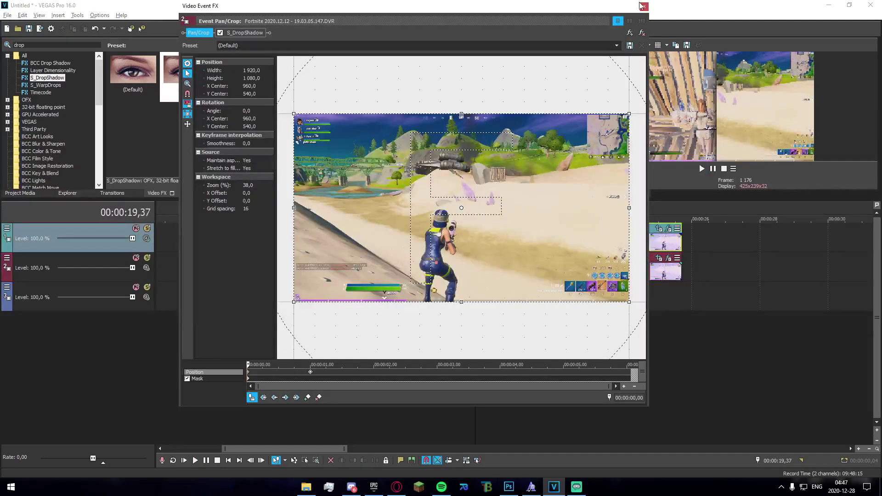
{"action": "left_click", "coordinate": [642, 5]}
- Add a Position keyframe at 00:00:01,00 in the top-track copy's Pan/Crop by restoring the frame to its default position
{"action": "left_click", "coordinate": [654, 241]}
{"action": "left_click", "coordinate": [659, 229]}
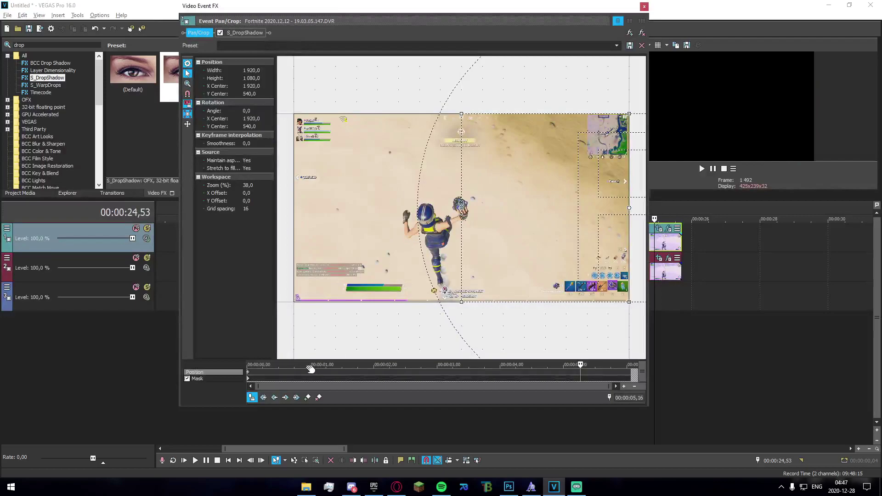
{"action": "left_click", "coordinate": [248, 372]}
{"action": "left_click_drag", "start_coordinate": [565, 10], "coordinate": [406, 18]}
{"action": "left_click", "coordinate": [507, 309]}
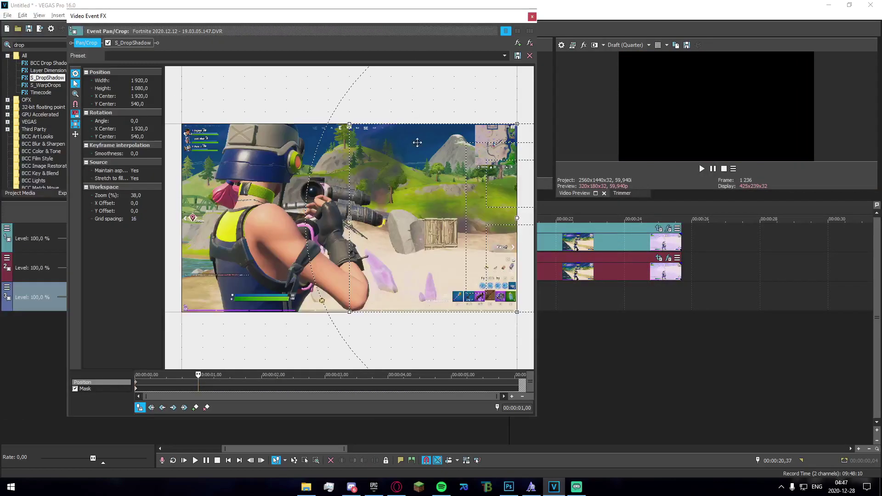
{"action": "right_click", "coordinate": [461, 195]}
{"action": "left_click", "coordinate": [481, 203]}
{"action": "left_click", "coordinate": [531, 16]}
- Play the split transition from shortly before the masked copies begin to check both halves' movement
{"action": "key", "text": "space"}
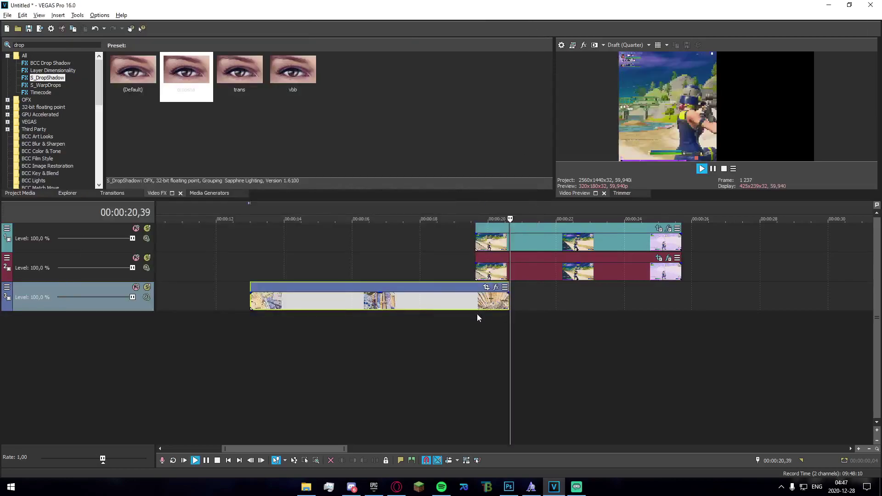
{"action": "left_click", "coordinate": [479, 330]}
{"action": "left_click", "coordinate": [470, 329]}
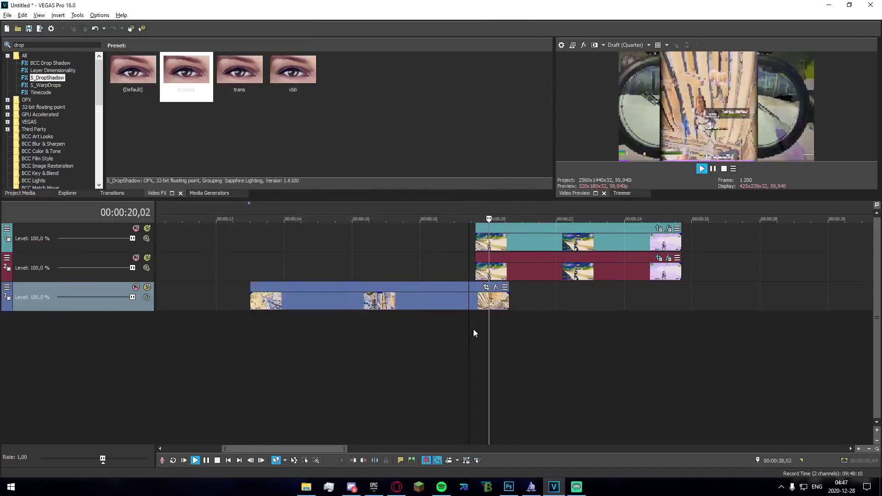
{"action": "key", "text": "space"}
{"action": "left_click", "coordinate": [475, 325]}
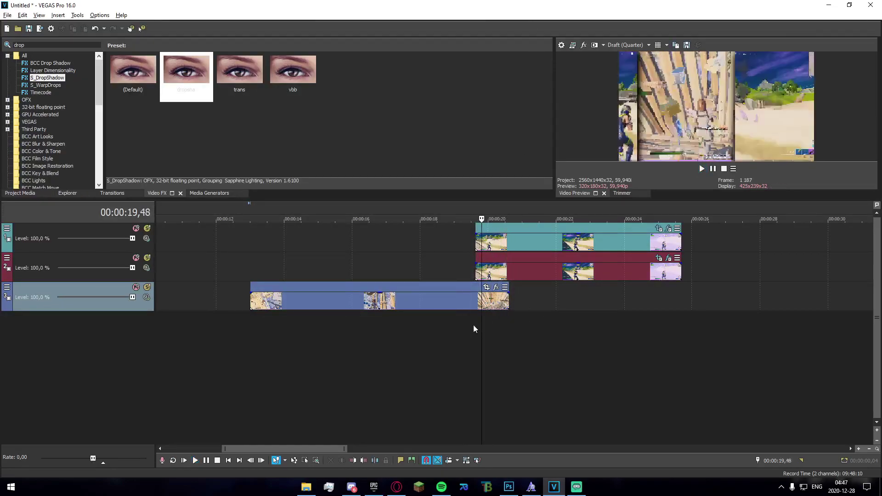
- Swap the middle-track copy's Position keyframes so X Center runs from 0 at the start to 960 at 00:00:01,00
{"action": "left_click", "coordinate": [659, 258]}
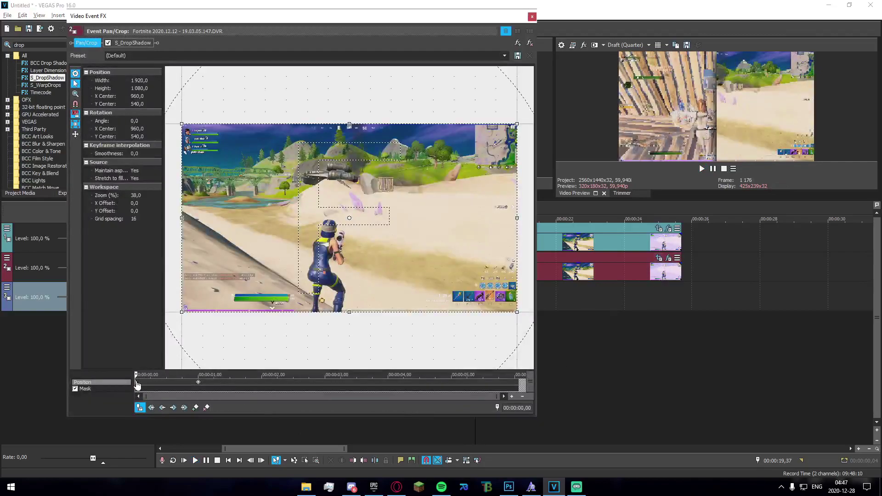
{"action": "key", "text": "Right"}
{"action": "key", "text": "Right"}
{"action": "key", "text": "Right"}
{"action": "key", "text": "Right"}
{"action": "key", "text": "Right"}
{"action": "key", "text": "Right"}
{"action": "key", "text": "Right"}
{"action": "key", "text": "Right"}
{"action": "key", "text": "Right"}
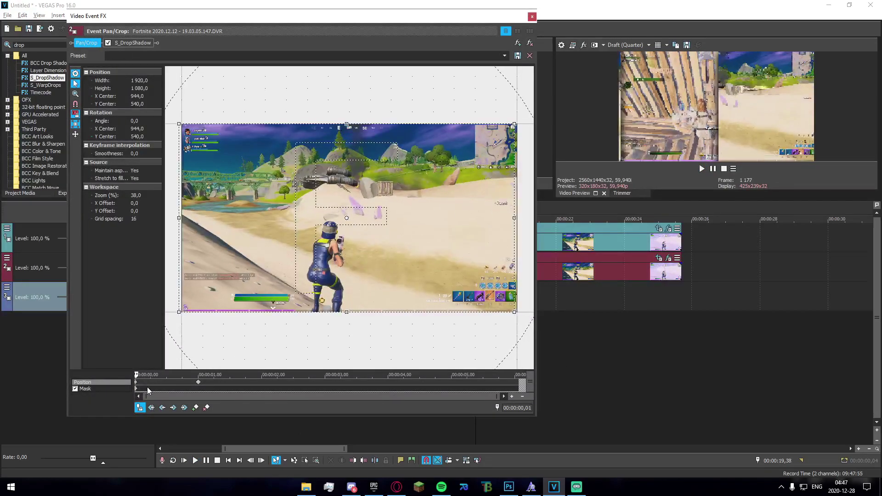
{"action": "left_click_drag", "start_coordinate": [136, 382], "coordinate": [43, 378]}
{"action": "scroll", "coordinate": [570, 291], "scroll_direction": "down", "scroll_amount": 2}
{"action": "scroll", "coordinate": [576, 327], "scroll_direction": "up", "scroll_amount": 2}
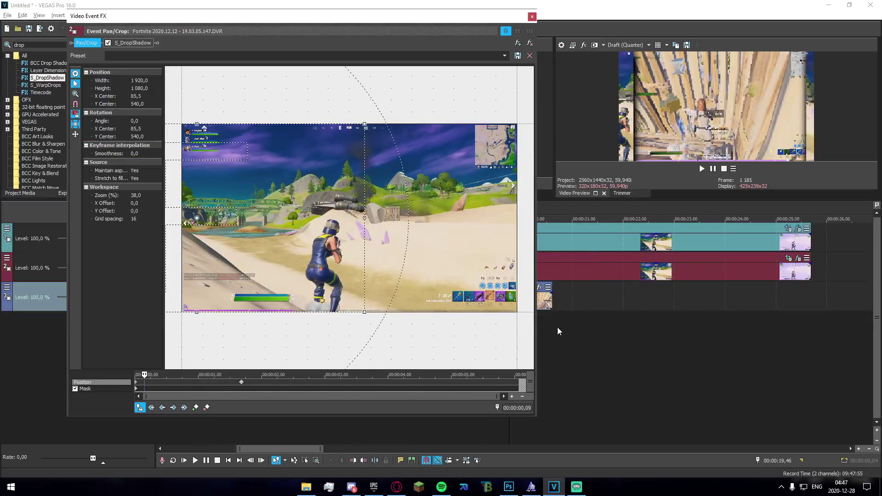
{"action": "left_click", "coordinate": [554, 328]}
{"action": "left_click_drag", "start_coordinate": [242, 382], "coordinate": [205, 380]}
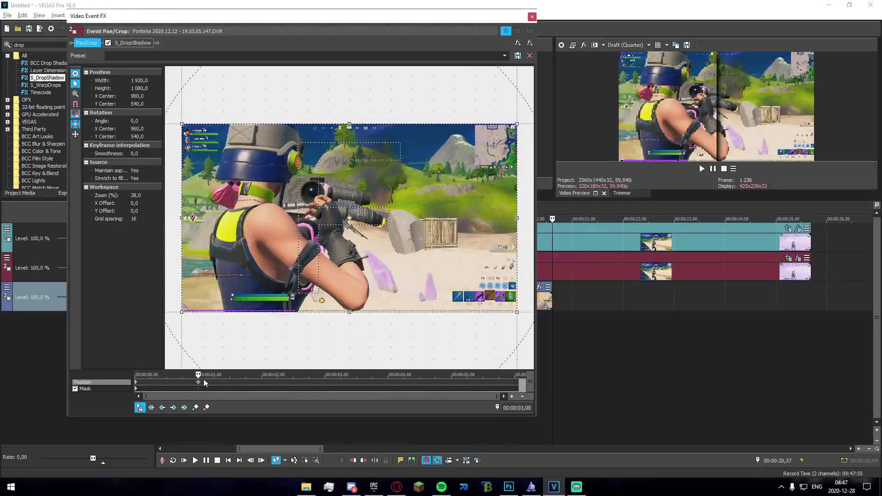
- Play the corrected split transition up to the end of the bottom-track clip at 00:00:20,37
{"action": "left_click", "coordinate": [532, 16]}
{"action": "left_click", "coordinate": [498, 330]}
{"action": "key", "text": "space"}
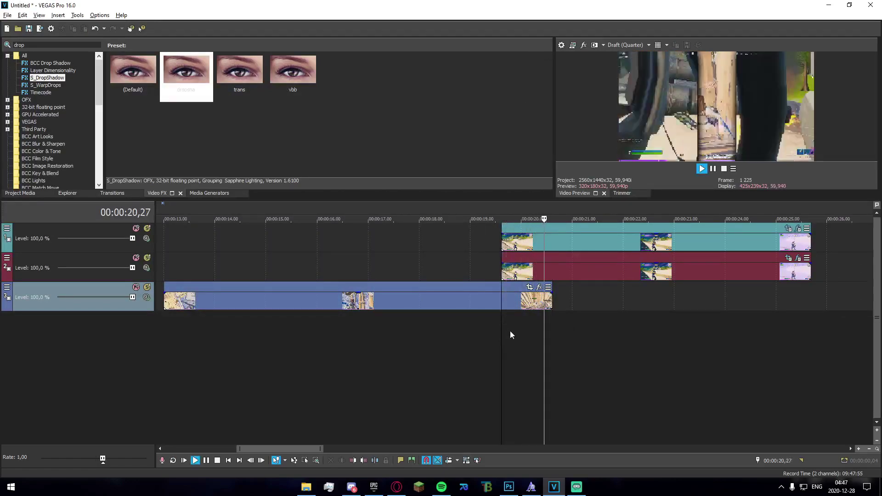
{"action": "key", "text": "Return"}
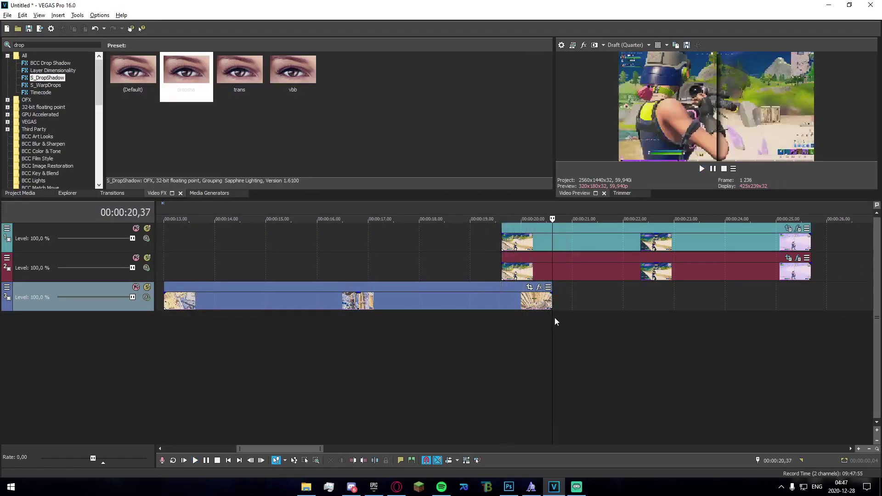
- Split the middle-track copy at 00:00:20,37, where the bottom-track clip ends, and delete the part after the cut
{"action": "scroll", "coordinate": [574, 269], "scroll_direction": "up", "scroll_amount": 3}
{"action": "left_click", "coordinate": [518, 277]}
{"action": "key", "text": "s"}
{"action": "left_click", "coordinate": [543, 271]}
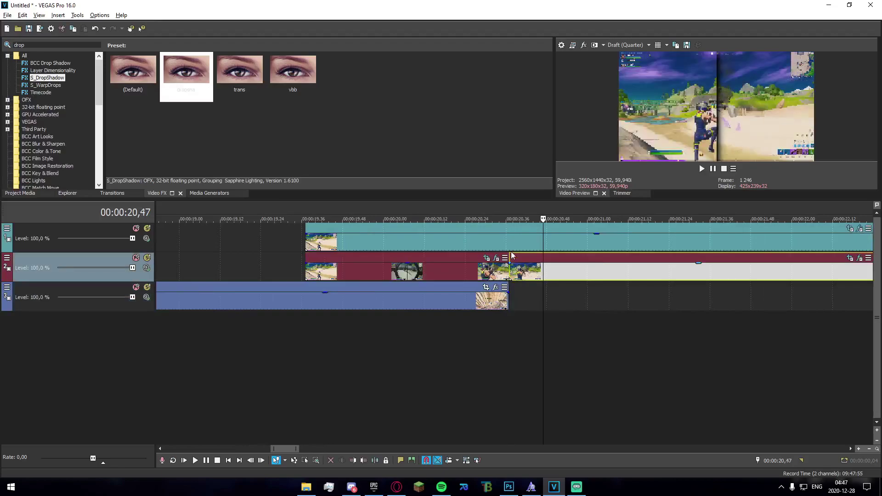
{"action": "key", "text": "Delete"}
- Add a Mask keyframe at 00:00:01,00 in the top-track copy's Pan/Crop to hold the half-frame mask until the transition ends
{"action": "left_click", "coordinate": [850, 229]}
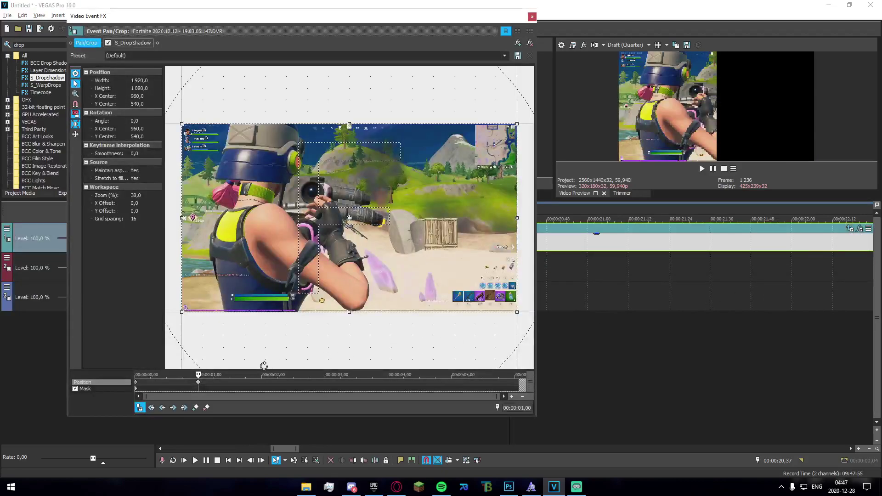
{"action": "scroll", "coordinate": [258, 394], "scroll_direction": "up", "scroll_amount": 3}
{"action": "left_click", "coordinate": [332, 381]}
{"action": "scroll", "coordinate": [339, 377], "scroll_direction": "up", "scroll_amount": 2}
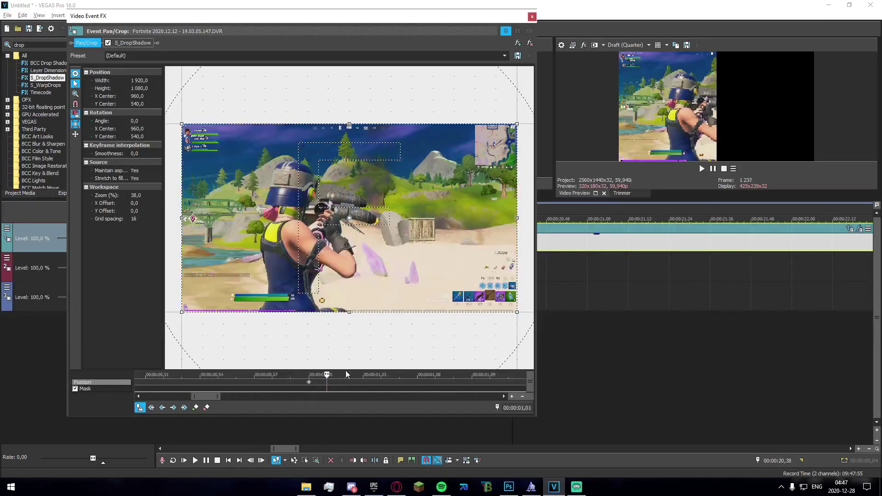
{"action": "scroll", "coordinate": [352, 361], "scroll_direction": "down", "scroll_amount": 2}
{"action": "scroll", "coordinate": [334, 388], "scroll_direction": "down", "scroll_amount": 3}
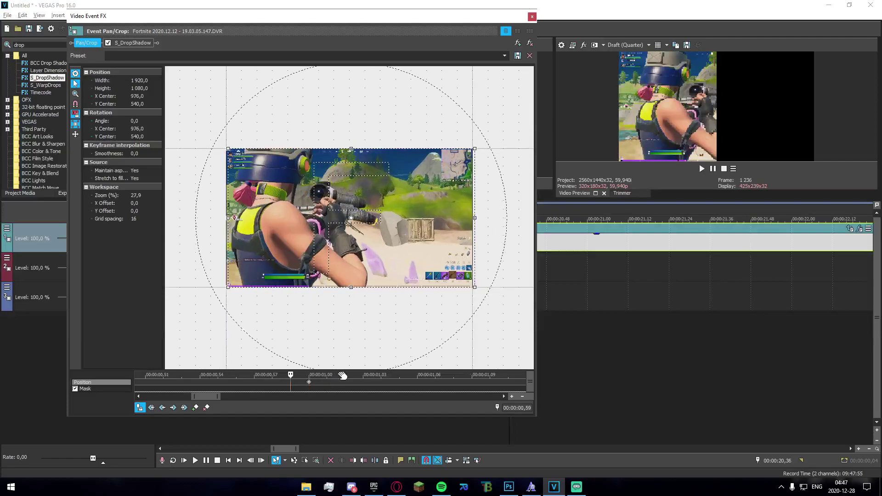
{"action": "scroll", "coordinate": [334, 387], "scroll_direction": "up", "scroll_amount": 2}
{"action": "left_click", "coordinate": [324, 390]}
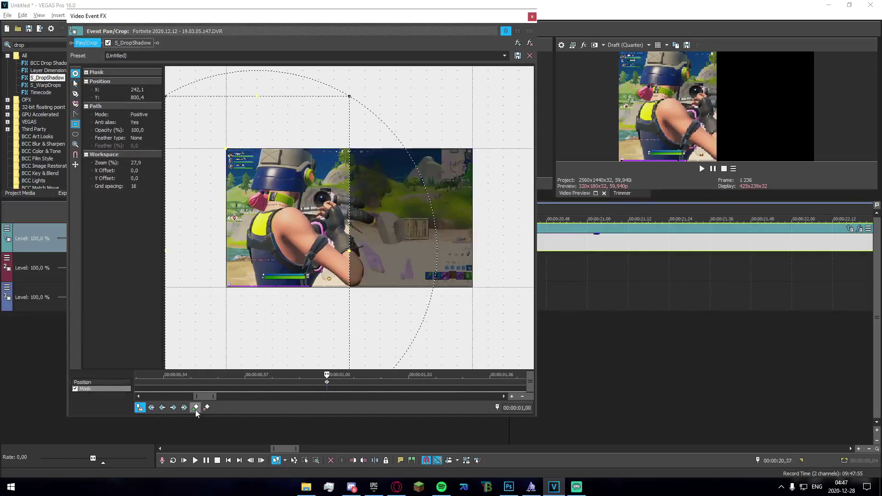
- Delete the mask path one frame further on, at 00:00:01,01, and close the top-track copy's Pan/Crop
{"action": "left_click", "coordinate": [350, 390]}
{"action": "key", "text": "Delete"}
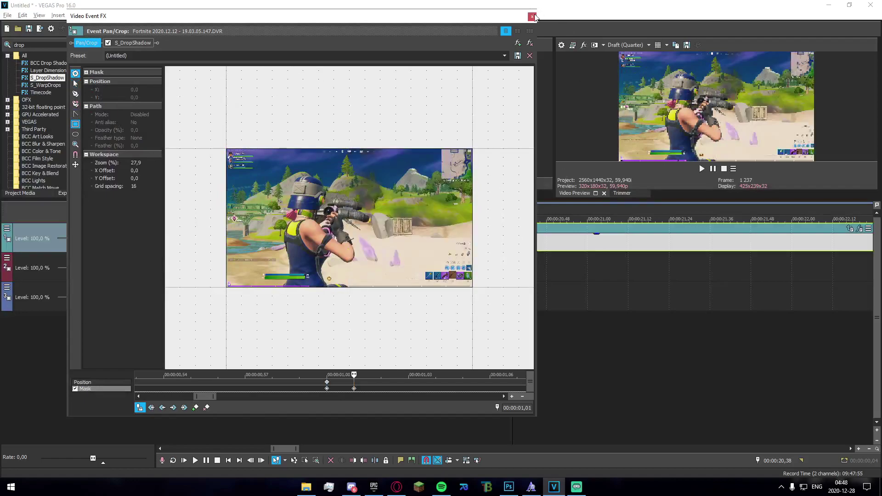
{"action": "left_click", "coordinate": [532, 17]}
- Play the finished split transition from 00:00:19,32, just before the masked copies begin
{"action": "key", "text": "space"}
{"action": "left_click", "coordinate": [287, 366]}
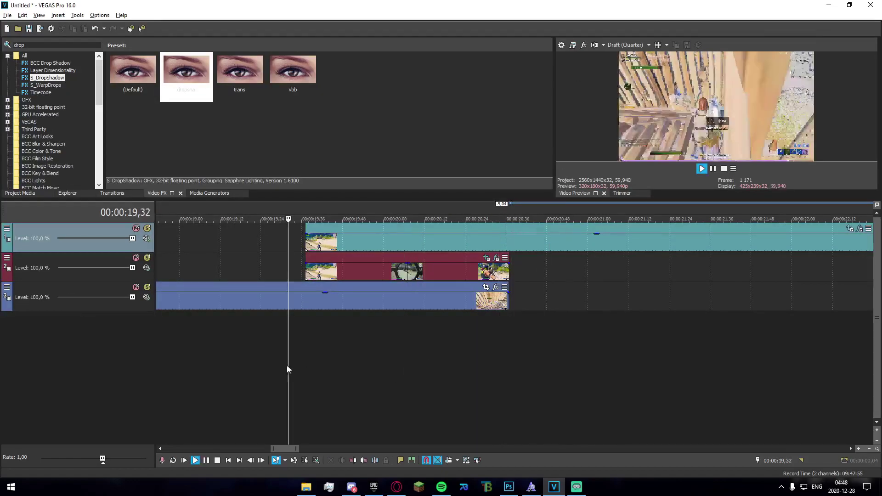
{"action": "key", "text": "space"}
{"action": "key", "text": "space"}
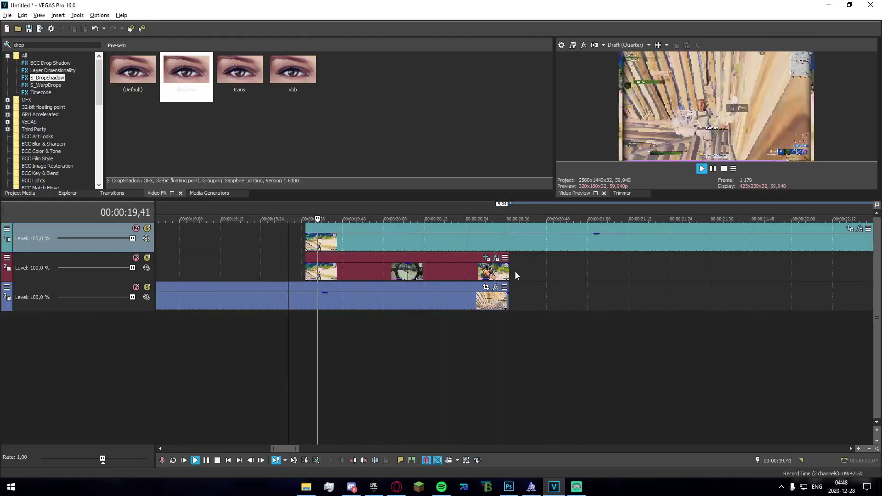